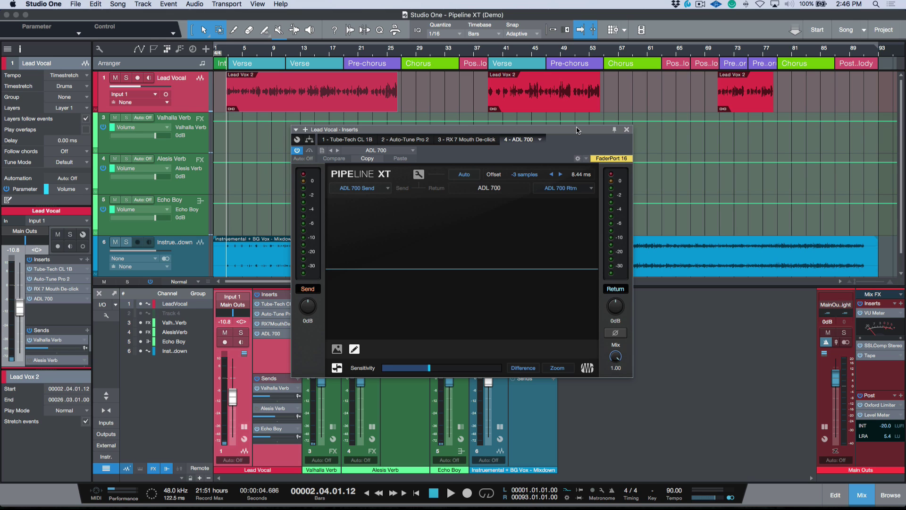
Step: Add a Pipeline Mono insert to Track 5's expanded mixer channel
{"action": "left_click", "coordinate": [626, 129]}
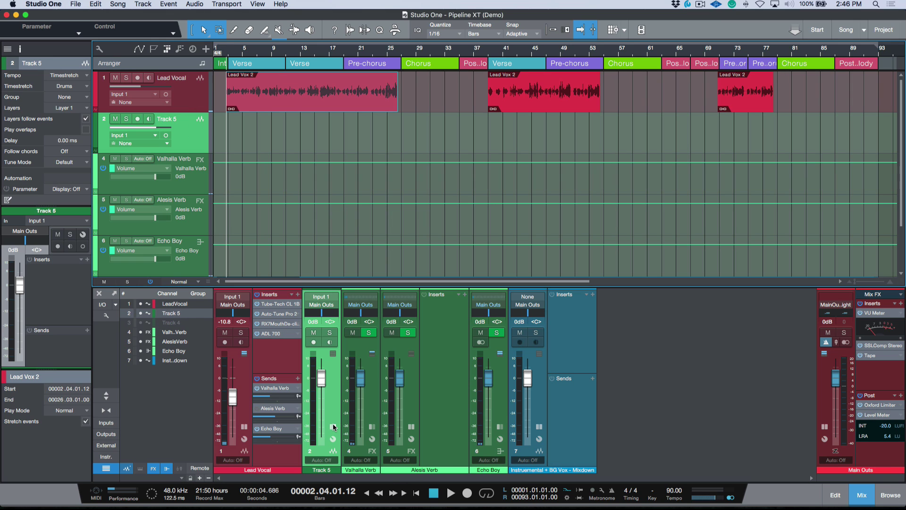
{"action": "left_click", "coordinate": [333, 427]}
{"action": "left_click", "coordinate": [386, 294]}
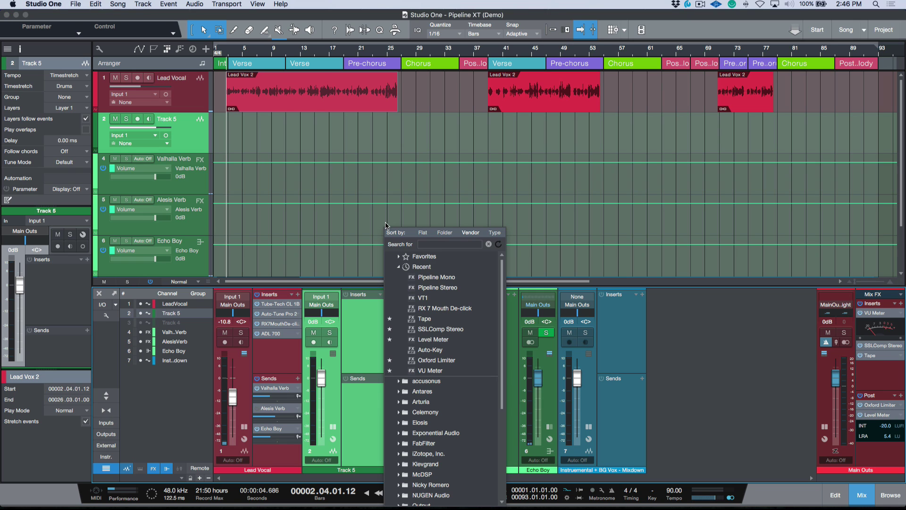
{"action": "left_click", "coordinate": [443, 278]}
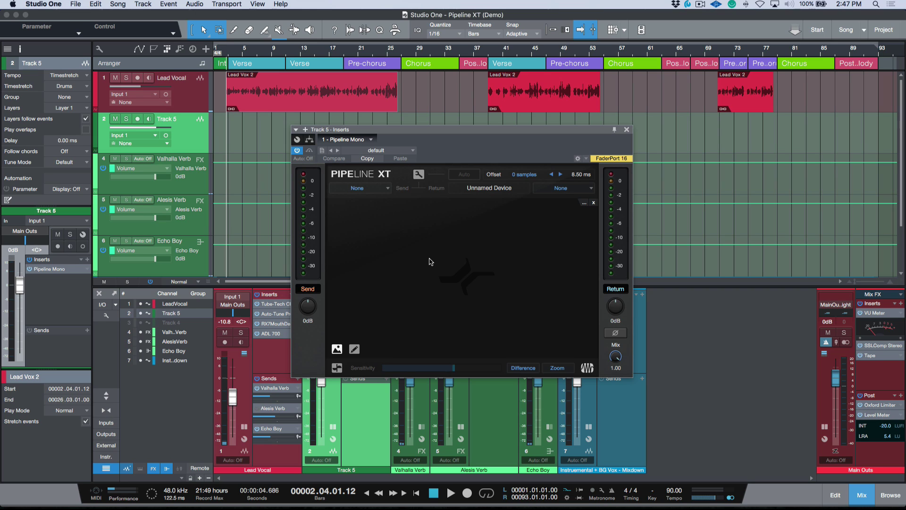
Step: Check Pipeline XT's send list, then open the return list to reach Audio I/O Setup
{"action": "left_click", "coordinate": [429, 261]}
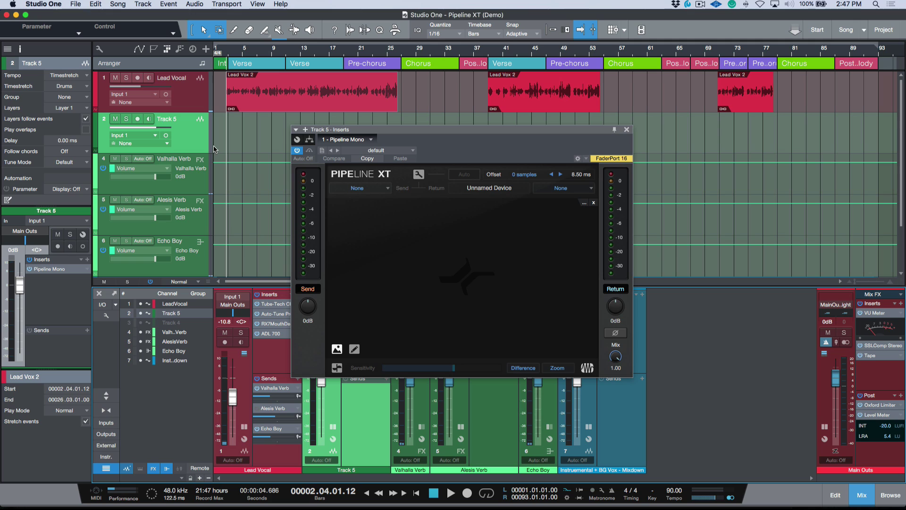
{"action": "left_click", "coordinate": [361, 190]}
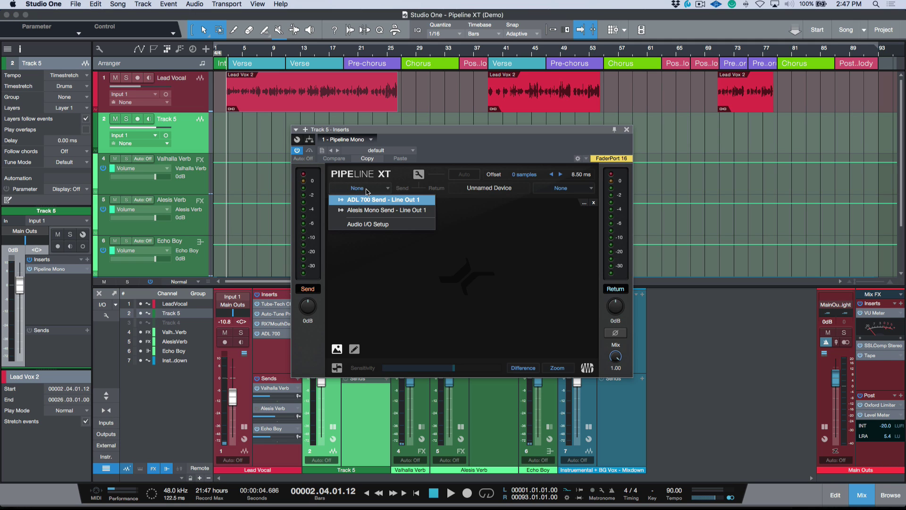
{"action": "left_click", "coordinate": [500, 155]}
{"action": "left_click", "coordinate": [570, 188]}
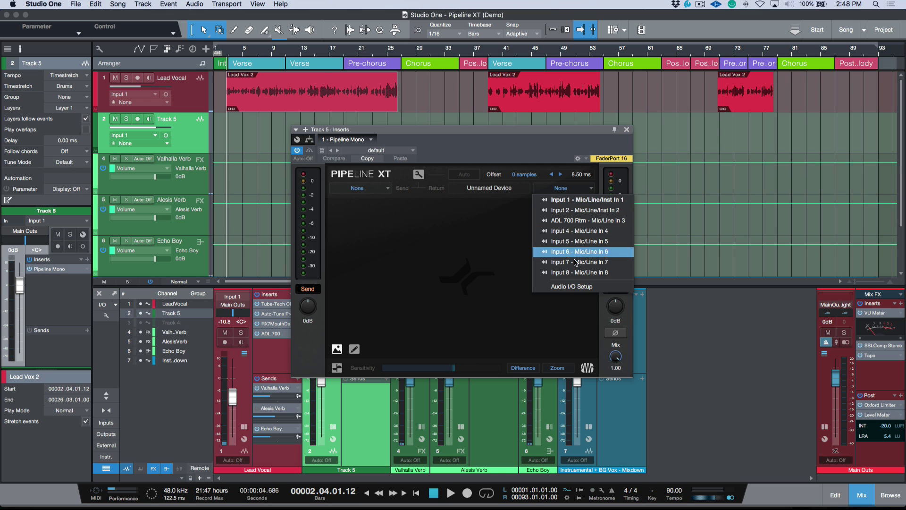
{"action": "left_click", "coordinate": [572, 286]}
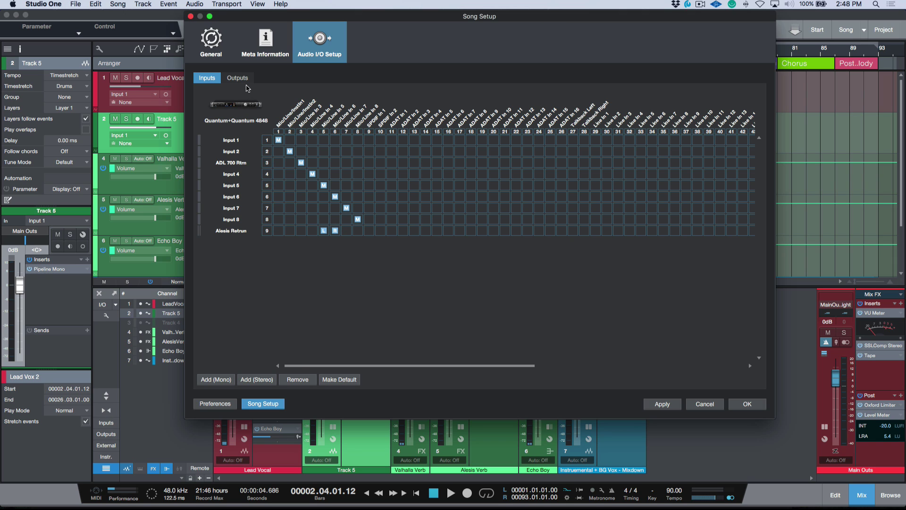
{"action": "left_click", "coordinate": [241, 79]}
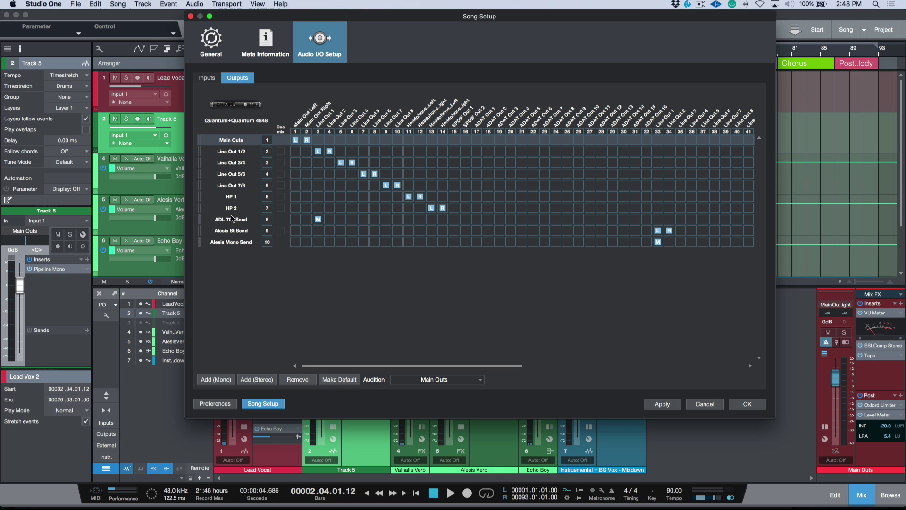
{"action": "left_click", "coordinate": [234, 219]}
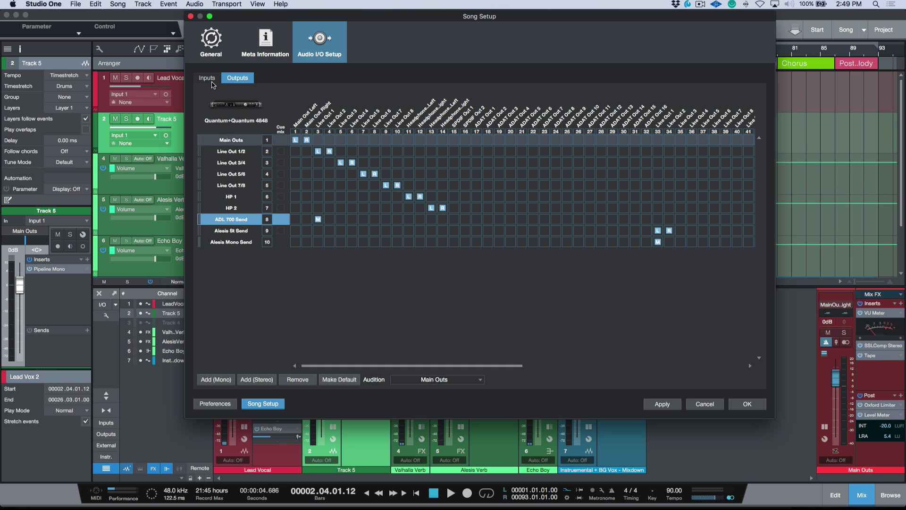
{"action": "left_click", "coordinate": [209, 79]}
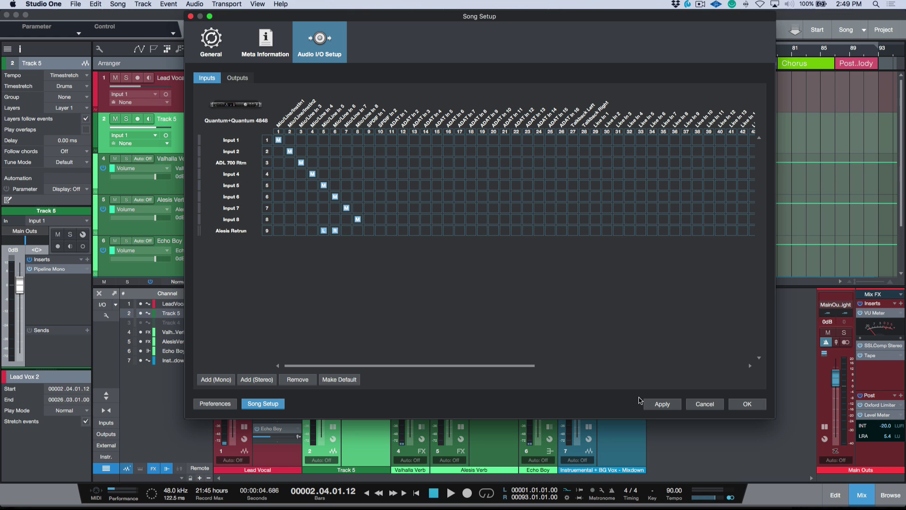
Step: Route Track 5's Pipeline Mono out through ADL 700 Send and back through ADL 700 Rtrn
{"action": "left_click", "coordinate": [747, 403]}
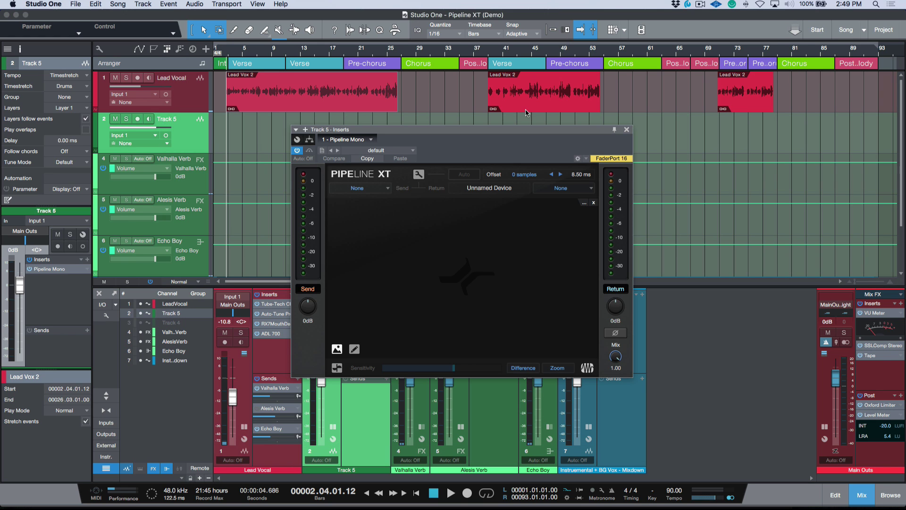
{"action": "left_click", "coordinate": [363, 188]}
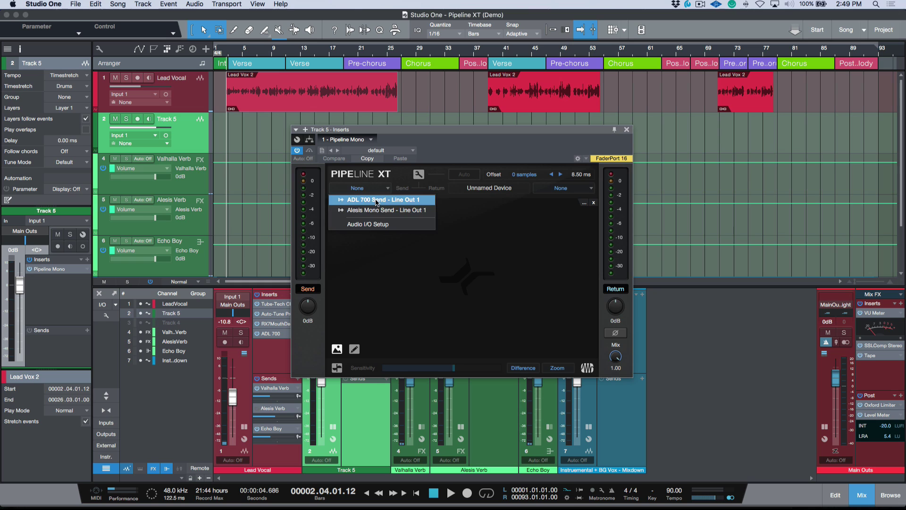
{"action": "left_click", "coordinate": [377, 203]}
{"action": "left_click", "coordinate": [561, 188]}
{"action": "left_click", "coordinate": [558, 206]}
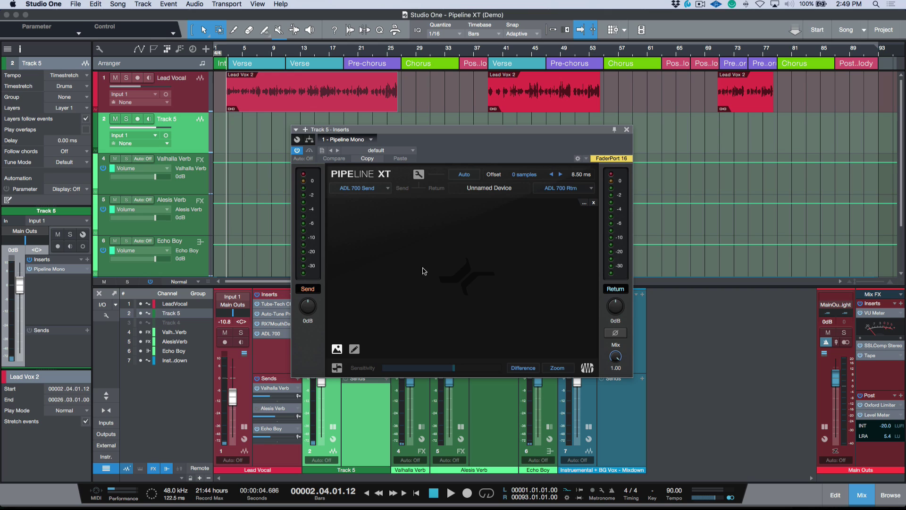
Step: Name the device 1176 and add the note 'attack 10:00, Release 2:00'
{"action": "left_click", "coordinate": [504, 189]}
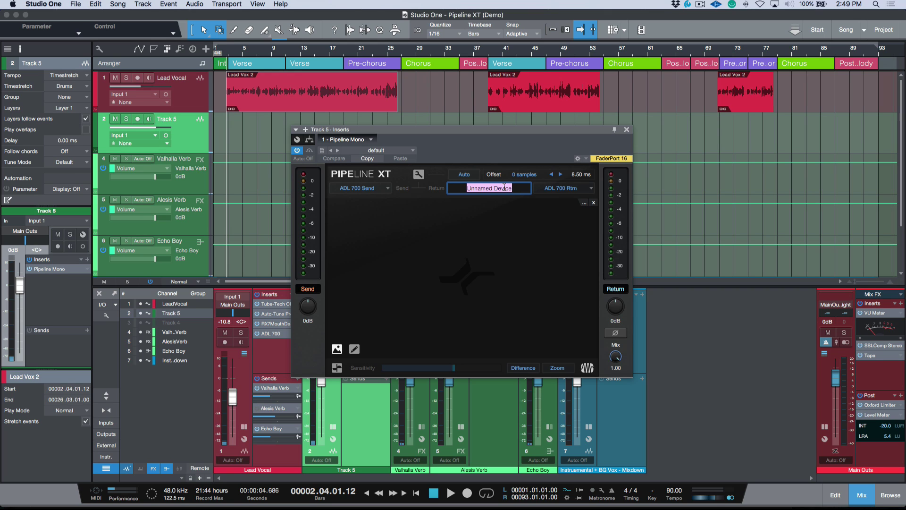
{"action": "type", "text": "11"}
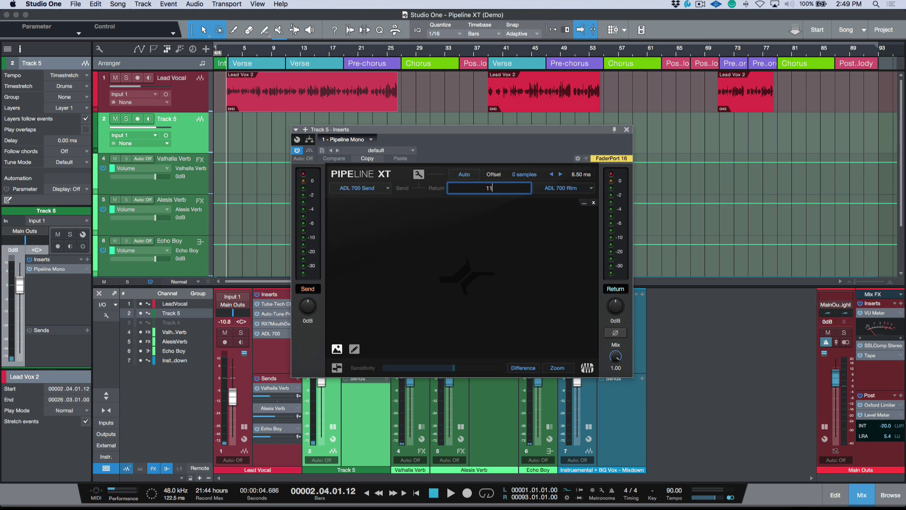
{"action": "type", "text": "76"}
{"action": "key", "text": "Return"}
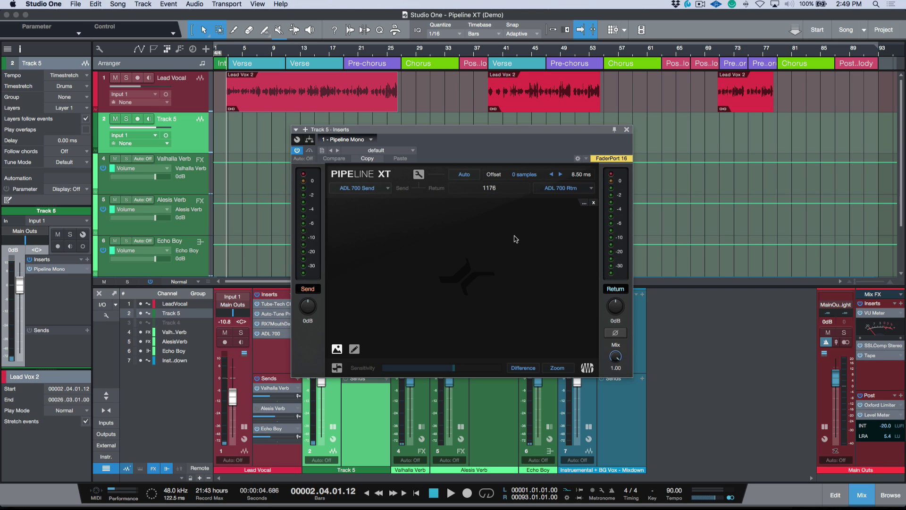
{"action": "left_click", "coordinate": [355, 349]}
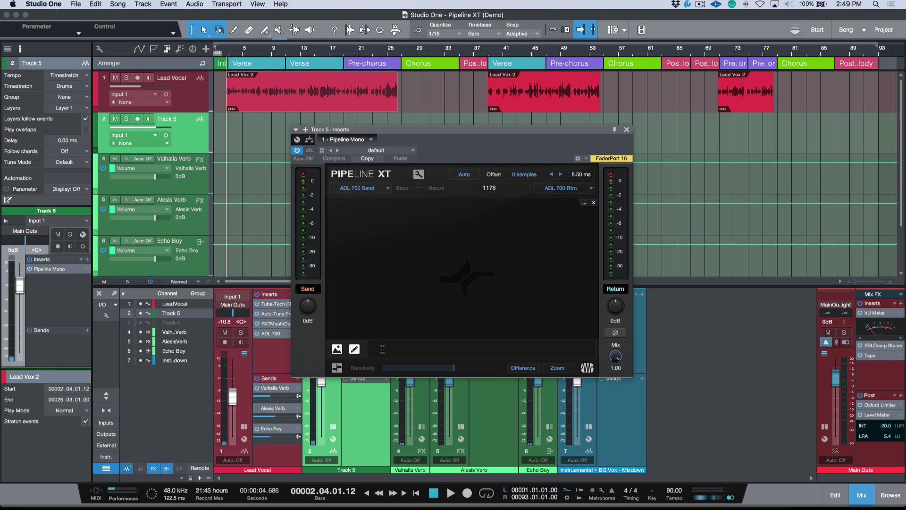
{"action": "type", "text": "attack 10:00, Release 2:00"}
Step: Drag Pipeline Mono off Track 5's inserts and open Lead Vocal's ADL 700 Pipeline XT editor
{"action": "left_click", "coordinate": [627, 129]}
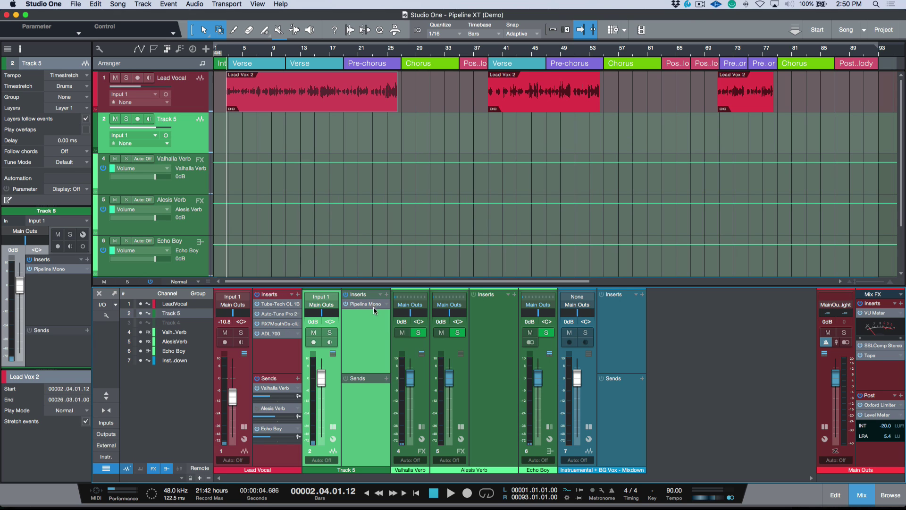
{"action": "left_click_drag", "start_coordinate": [373, 305], "coordinate": [429, 259]}
{"action": "left_click", "coordinate": [333, 425]}
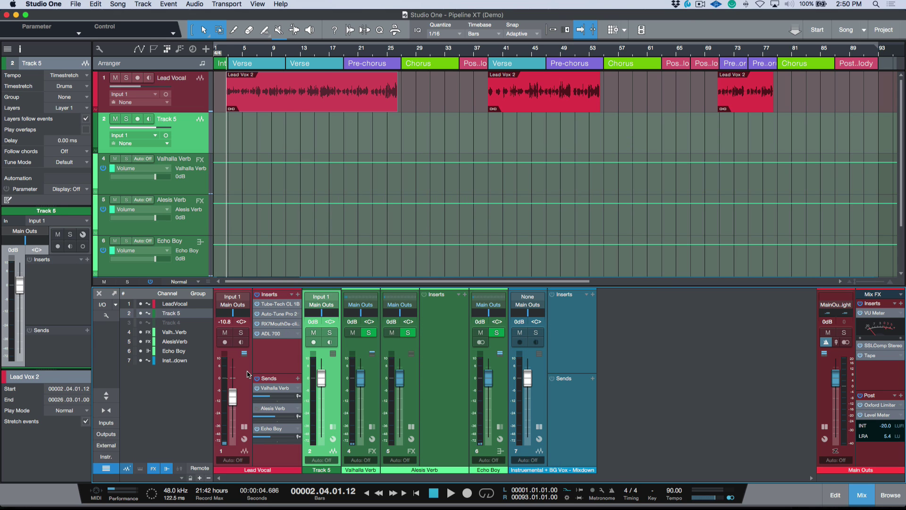
{"action": "left_click", "coordinate": [265, 355]}
{"action": "left_click", "coordinate": [279, 334]}
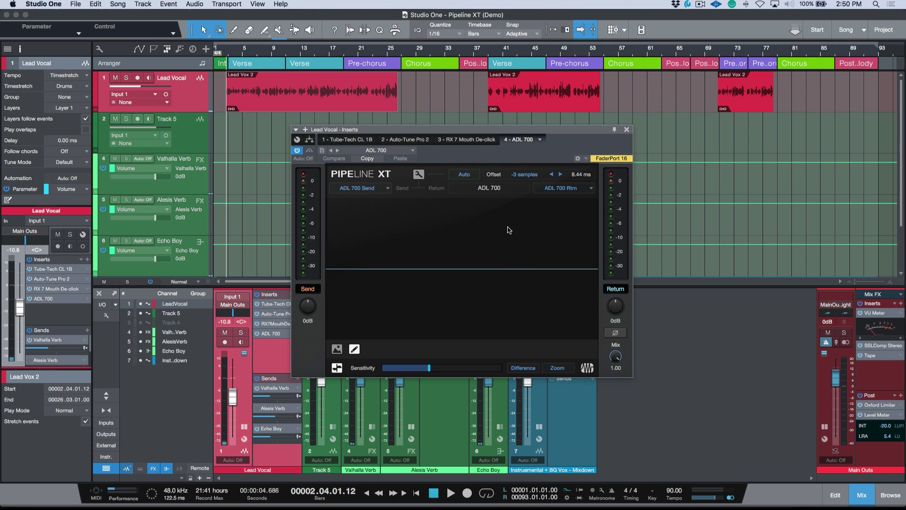
Step: Set the audio Device Block Size to 128 samples in Preferences
{"action": "key", "text": "super+comma"}
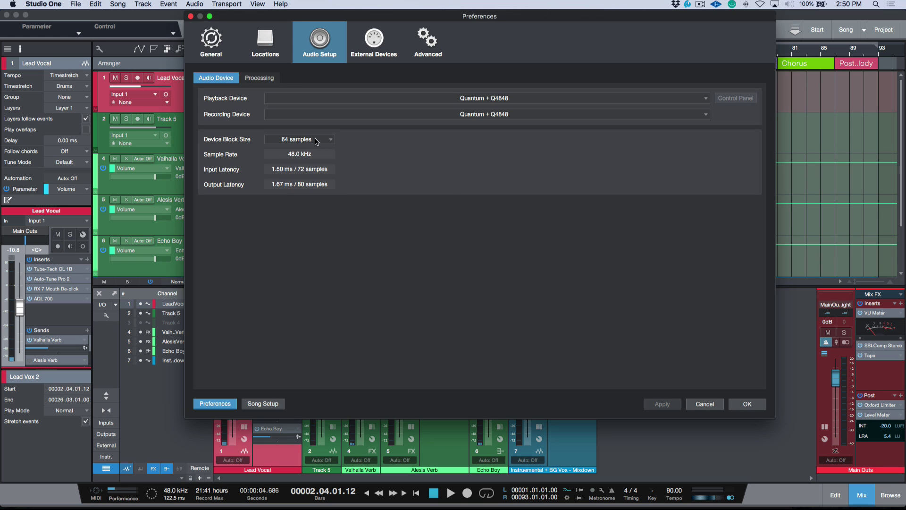
{"action": "left_click", "coordinate": [317, 141]}
{"action": "left_click", "coordinate": [306, 181]}
{"action": "left_click", "coordinate": [748, 404]}
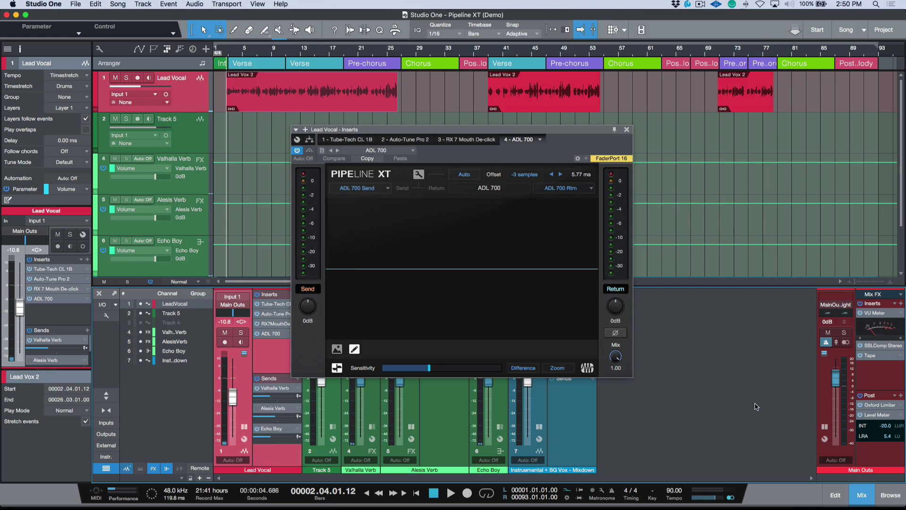
Step: Lower the Device Block Size further to 32 samples
{"action": "left_click", "coordinate": [575, 175]}
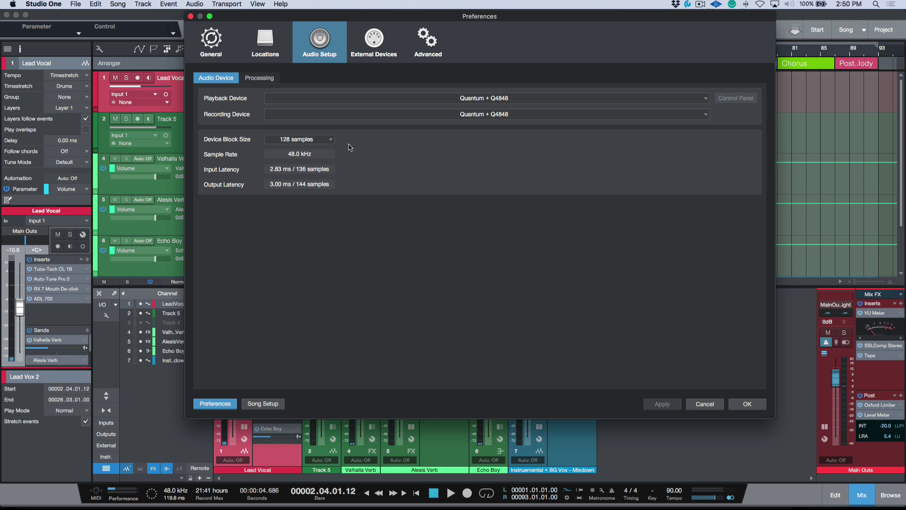
{"action": "left_click", "coordinate": [318, 140]}
{"action": "left_click", "coordinate": [306, 161]}
{"action": "left_click", "coordinate": [750, 405]}
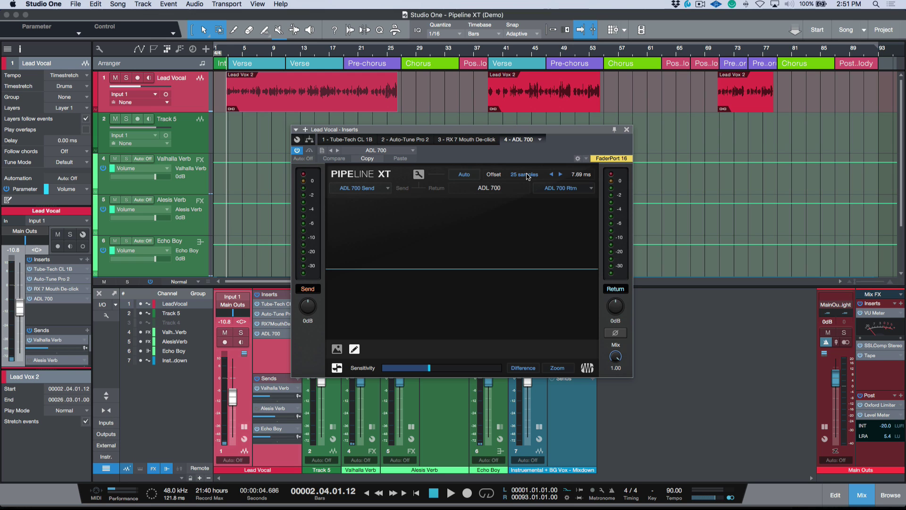
Step: Auto-measure the ADL 700 hardware round-trip latency, then leave the calibration view
{"action": "left_click", "coordinate": [468, 175]}
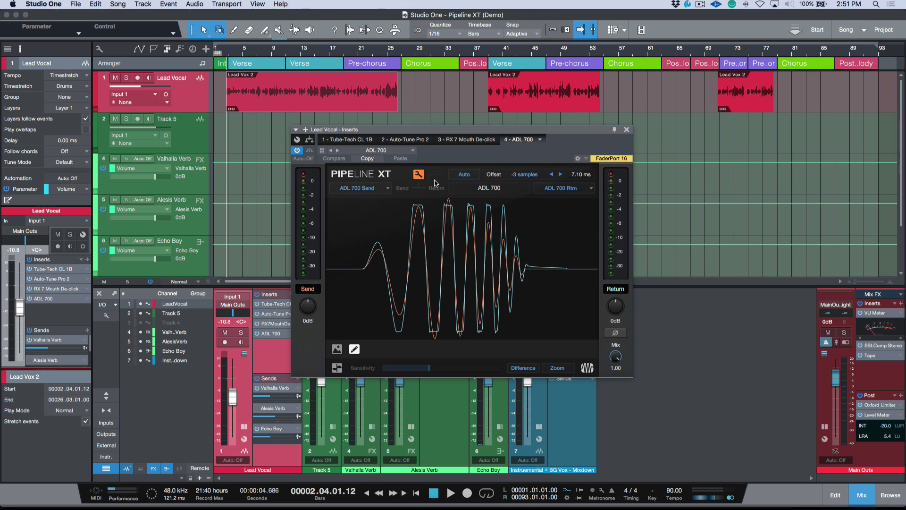
{"action": "left_click", "coordinate": [419, 175]}
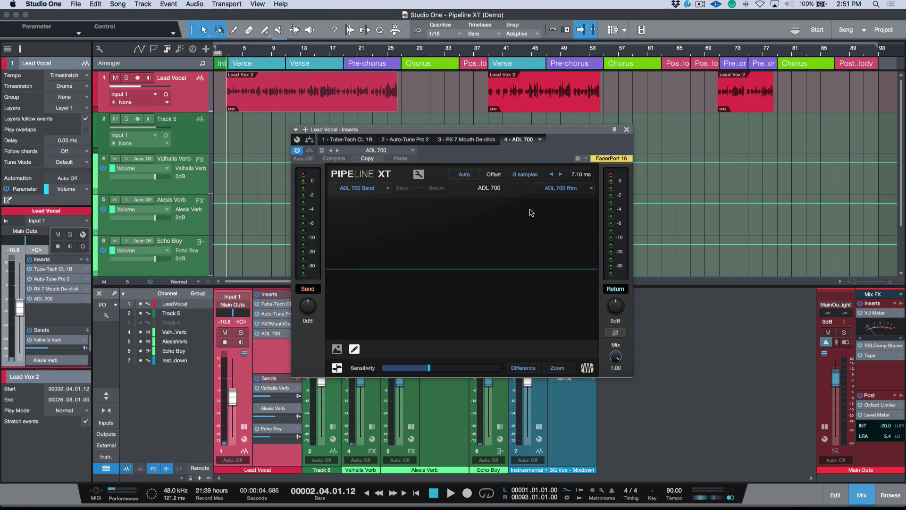
Step: Audition the insert, toggle return polarity, and try Mix settings from dry to 0.75 and 0.47
{"action": "key", "text": "space"}
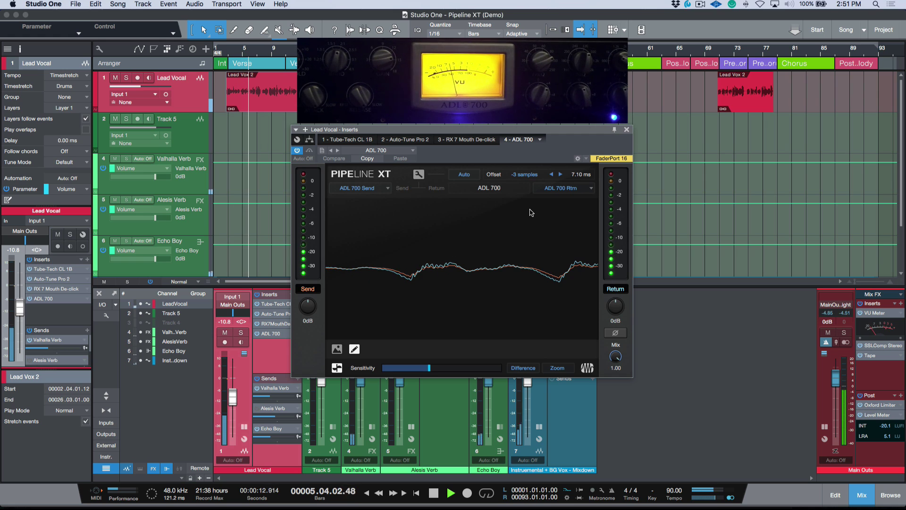
{"action": "key", "text": "space"}
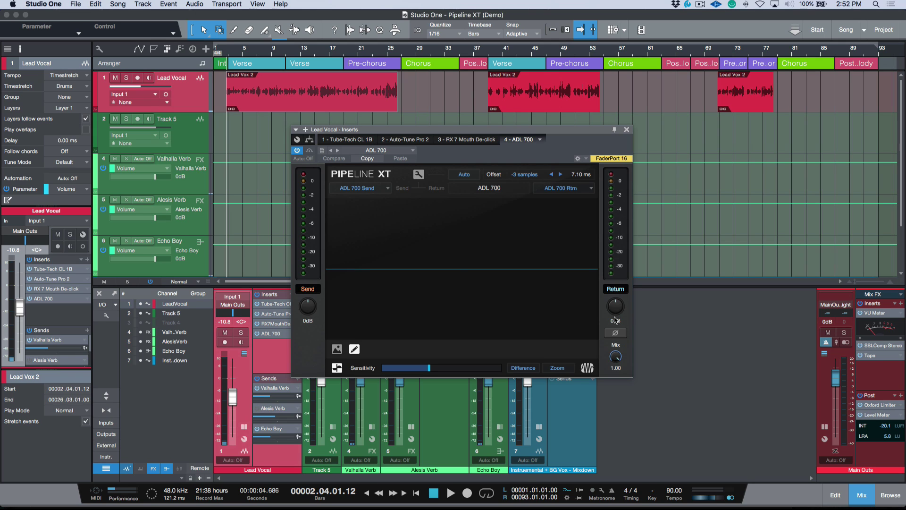
{"action": "left_click", "coordinate": [619, 335]}
{"action": "left_click", "coordinate": [619, 335]}
{"action": "left_click", "coordinate": [619, 335]}
{"action": "left_click", "coordinate": [619, 335]}
{"action": "left_click_drag", "start_coordinate": [616, 358], "coordinate": [622, 420]}
{"action": "left_click_drag", "start_coordinate": [616, 359], "coordinate": [615, 402]}
{"action": "left_click_drag", "start_coordinate": [617, 356], "coordinate": [625, 478]}
Step: During playback, try the Difference display with Zoom and Sensitivity, then return to picture view
{"action": "left_click", "coordinate": [526, 369]}
{"action": "key", "text": "space"}
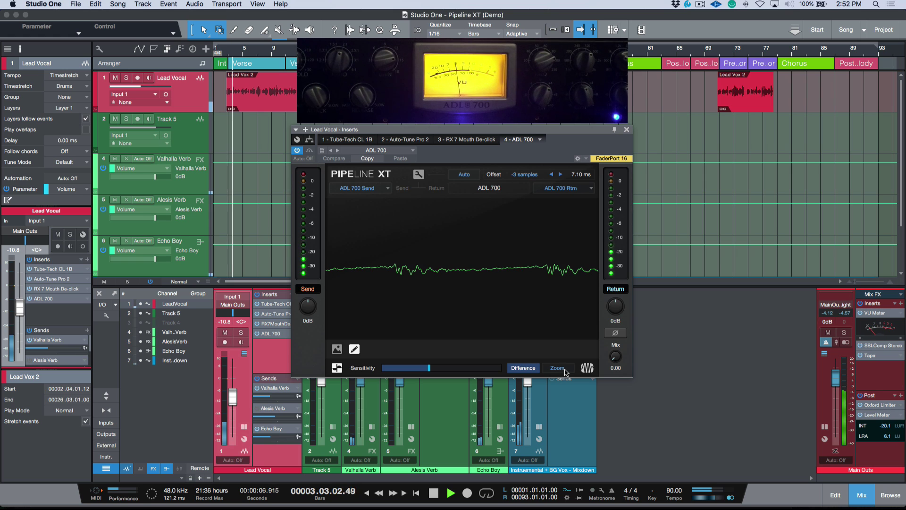
{"action": "left_click", "coordinate": [564, 370]}
{"action": "left_click", "coordinate": [562, 368]}
{"action": "left_click", "coordinate": [523, 368]}
{"action": "left_click_drag", "start_coordinate": [429, 370], "coordinate": [399, 374]}
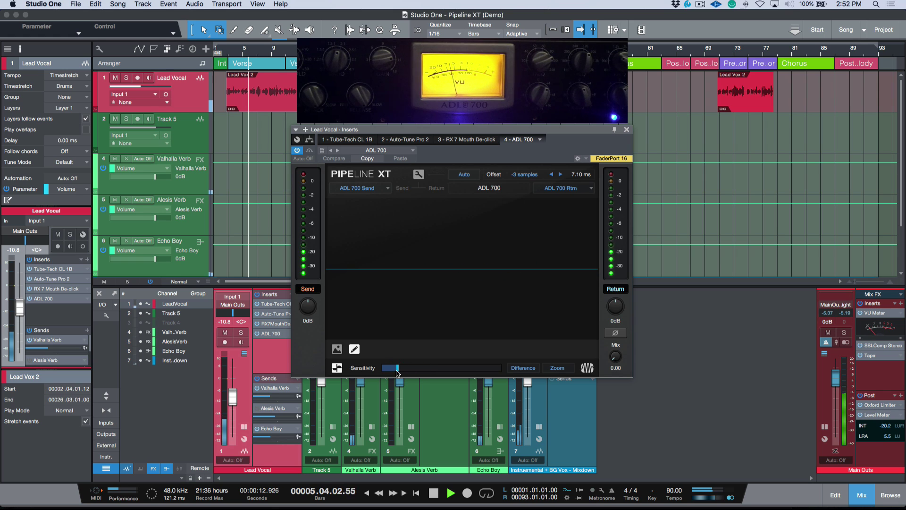
{"action": "left_click", "coordinate": [337, 349]}
{"action": "key", "text": "space"}
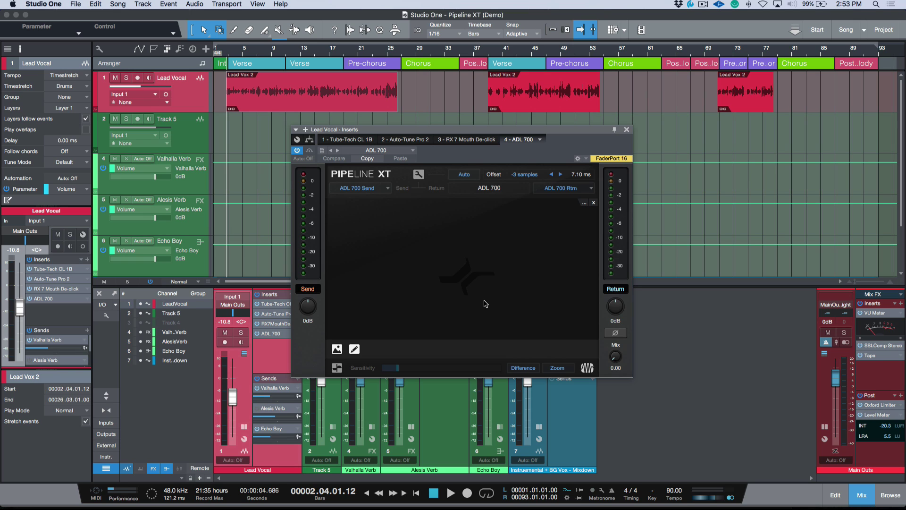
{"action": "left_click", "coordinate": [627, 129]}
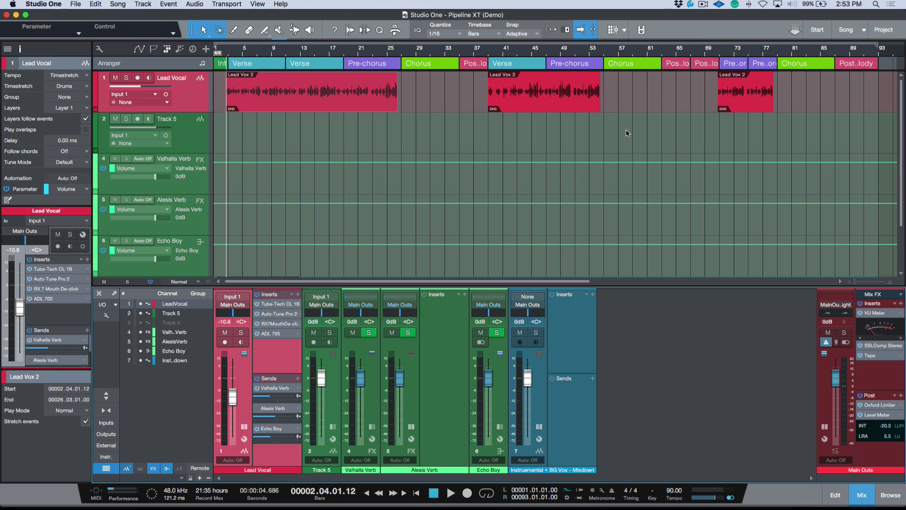
{"action": "left_click", "coordinate": [141, 323]}
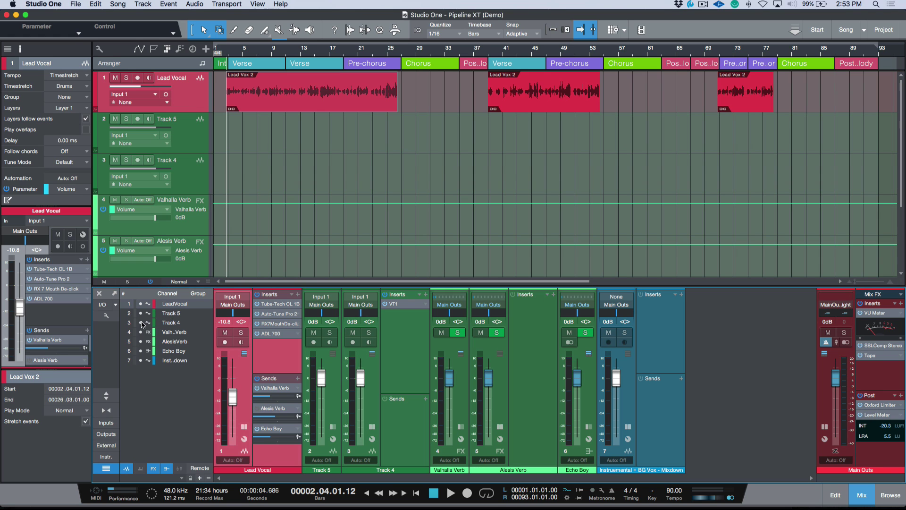
{"action": "double_click", "coordinate": [402, 303]}
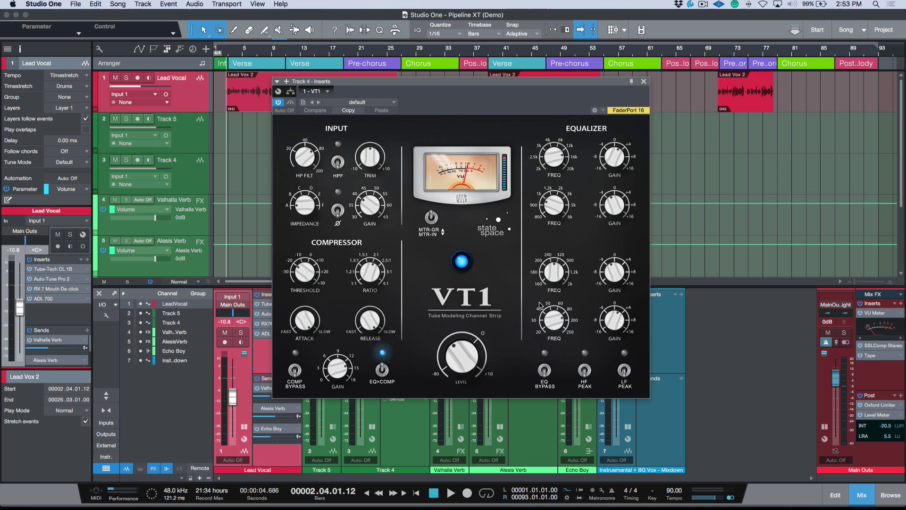
{"action": "left_click", "coordinate": [643, 81]}
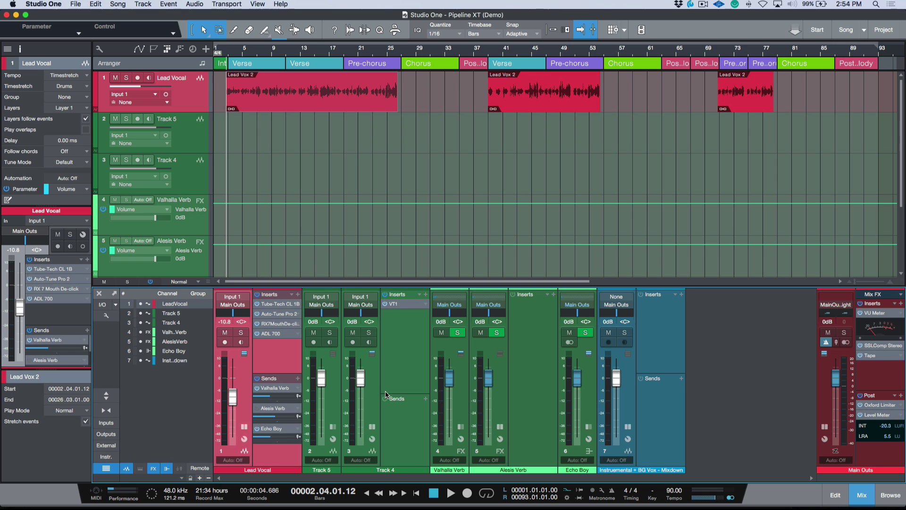
{"action": "left_click", "coordinate": [372, 397]}
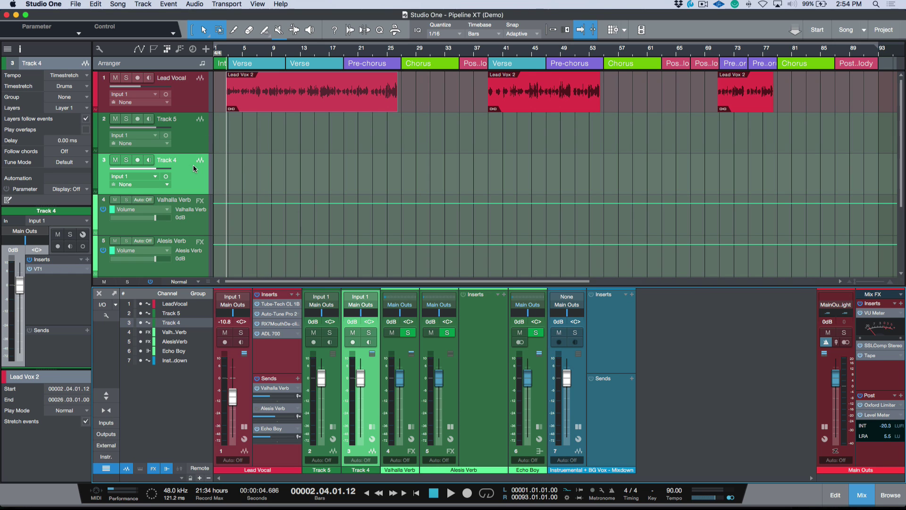
{"action": "key", "text": "shift+t"}
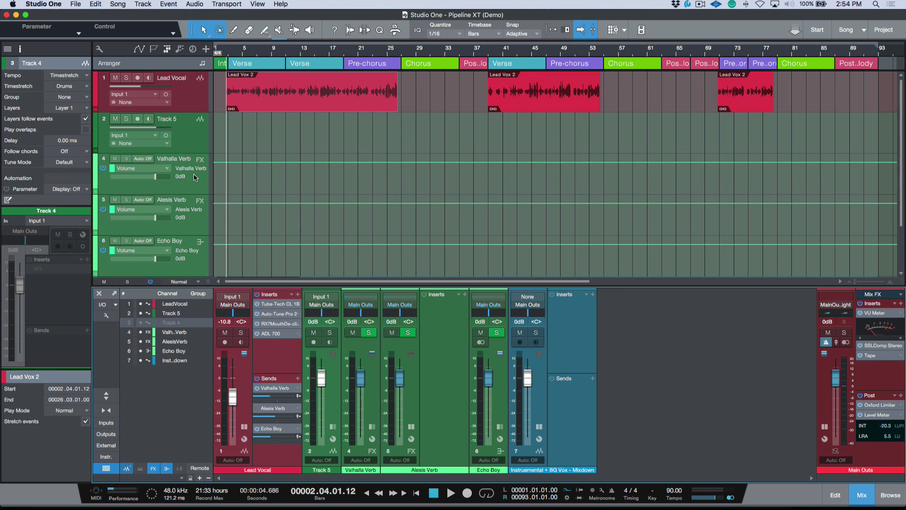
{"action": "key", "text": "super+Tab"}
{"action": "key", "text": "super+Tab"}
{"action": "key", "text": "super+Tab"}
{"action": "key", "text": "super+Tab"}
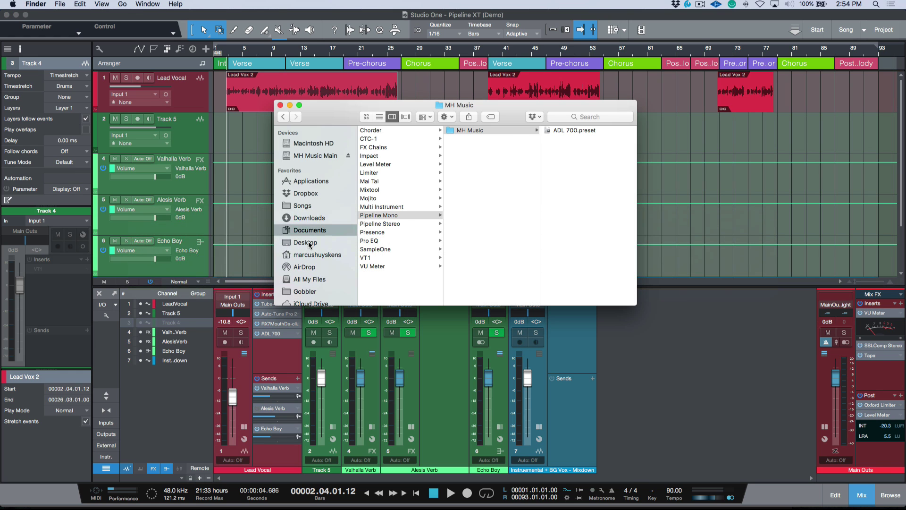
Step: Drag ADL-700 Settings.png from the Desktop onto Lead Vocal's open ADL 700 Pipeline XT display
{"action": "left_click", "coordinate": [307, 242]}
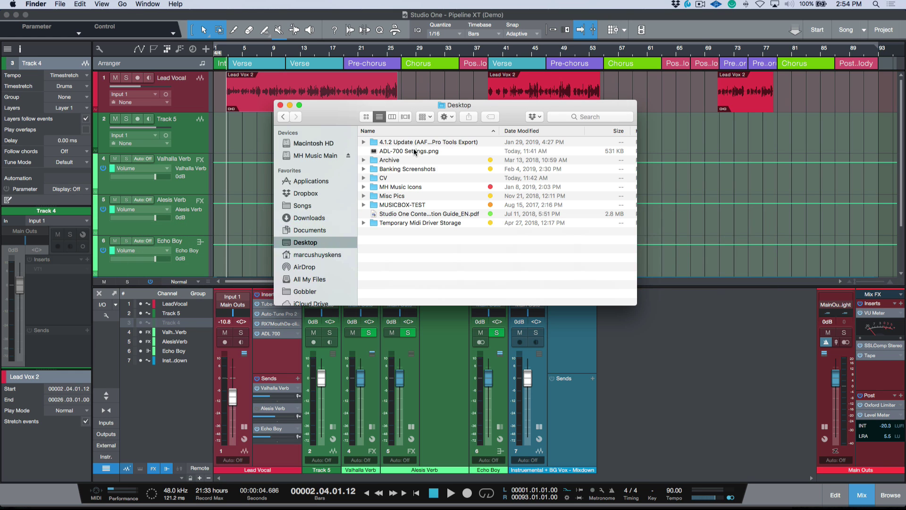
{"action": "left_click_drag", "start_coordinate": [339, 111], "coordinate": [720, 248]}
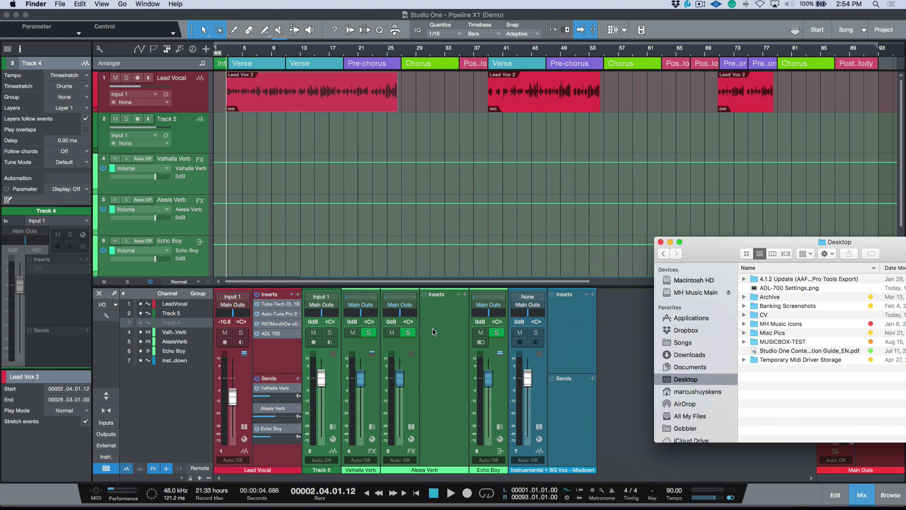
{"action": "left_click", "coordinate": [283, 333]}
{"action": "left_click", "coordinate": [280, 333]}
{"action": "key", "text": "super+Tab"}
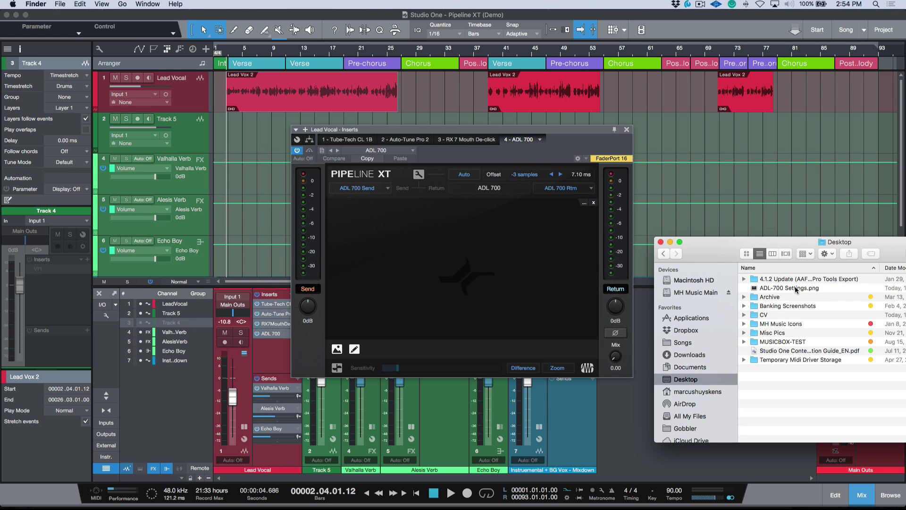
{"action": "left_click_drag", "start_coordinate": [795, 289], "coordinate": [471, 263]}
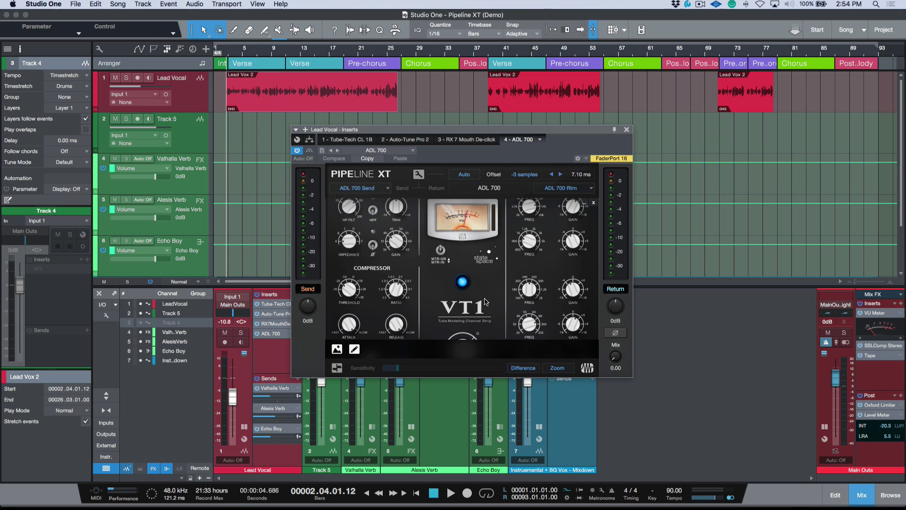
Step: Toggle the settings picture off and on, view the full VT1 editor, then show the signal display
{"action": "left_click", "coordinate": [337, 350]}
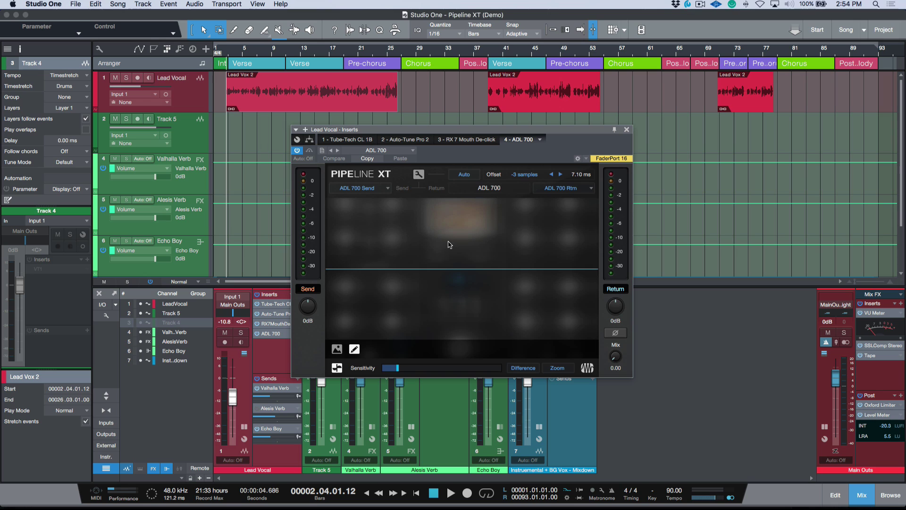
{"action": "left_click", "coordinate": [337, 349]}
{"action": "left_click", "coordinate": [486, 283]}
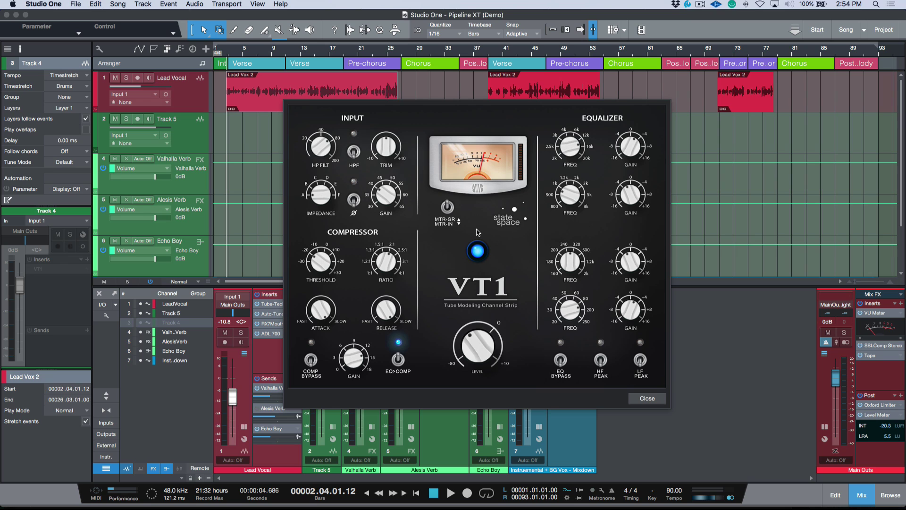
{"action": "left_click", "coordinate": [648, 398]}
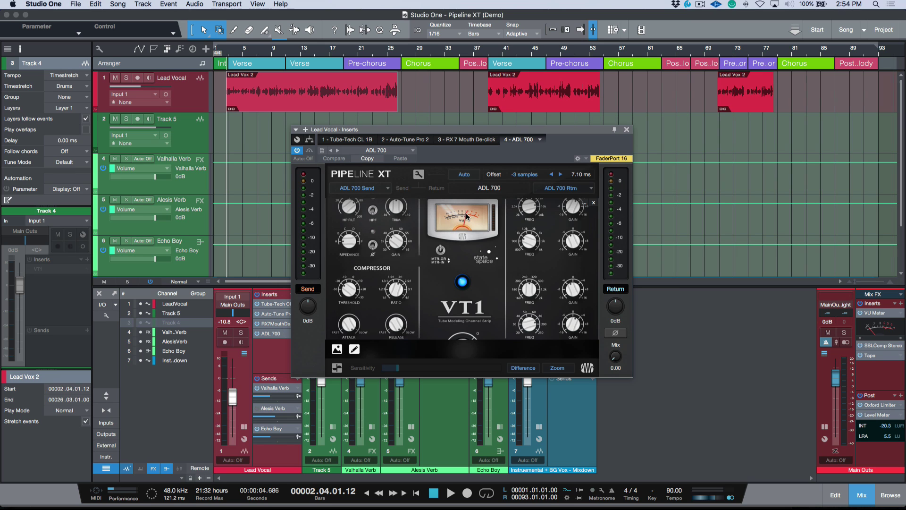
{"action": "left_click", "coordinate": [338, 350]}
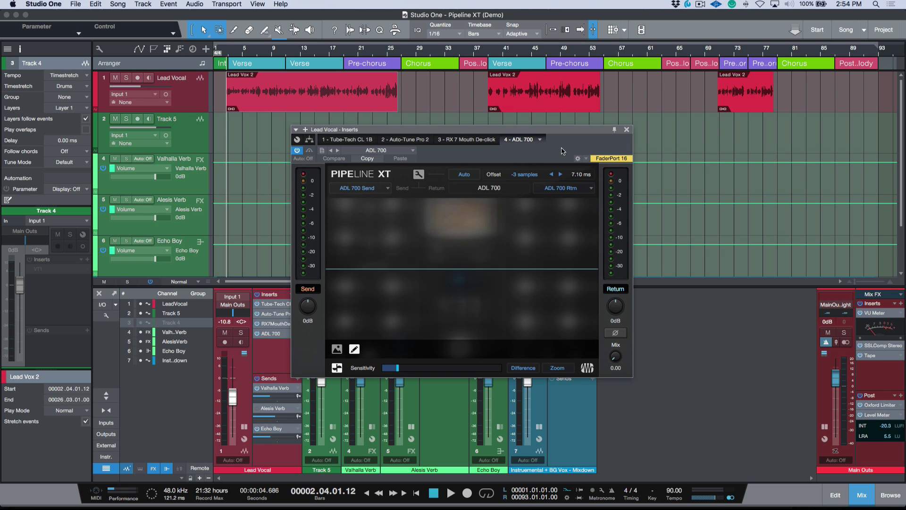
Step: Close the Lead Vocal inserts editor and cancel a rename of the ADL 700 insert
{"action": "left_click", "coordinate": [626, 130]}
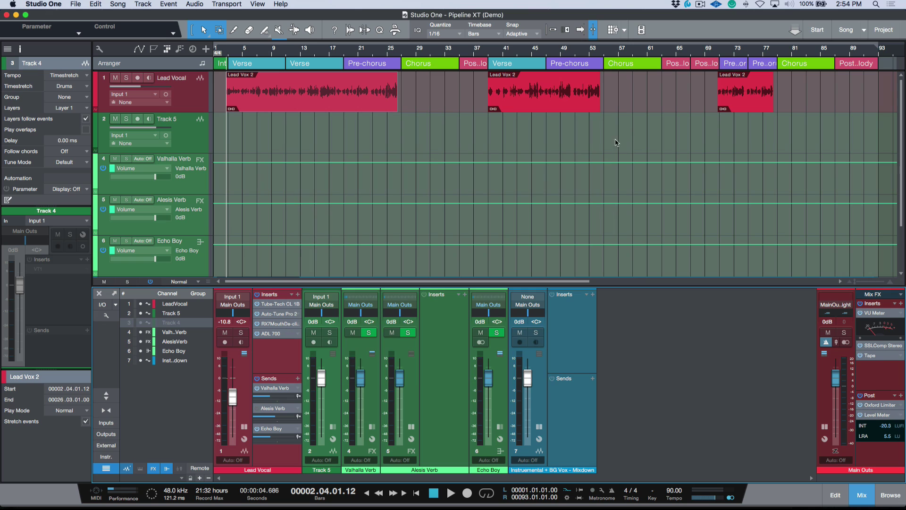
{"action": "left_click", "coordinate": [299, 334]}
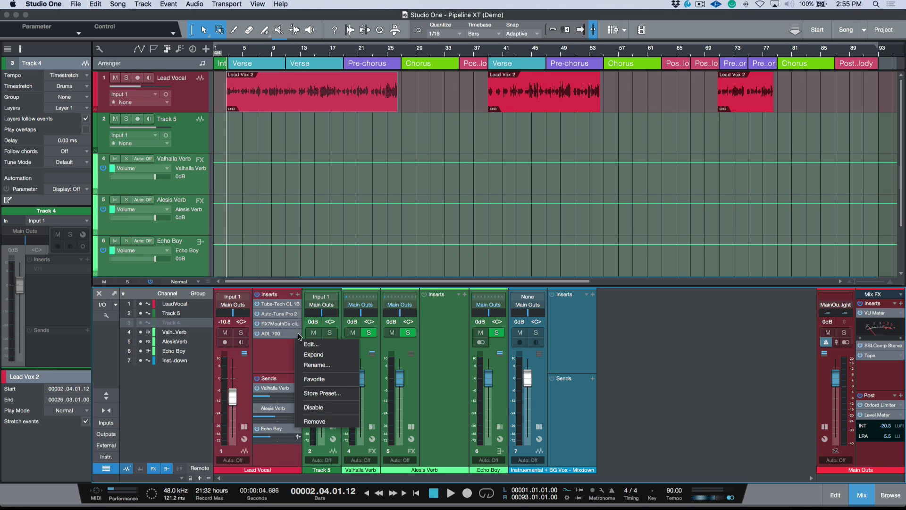
{"action": "left_click", "coordinate": [314, 365]}
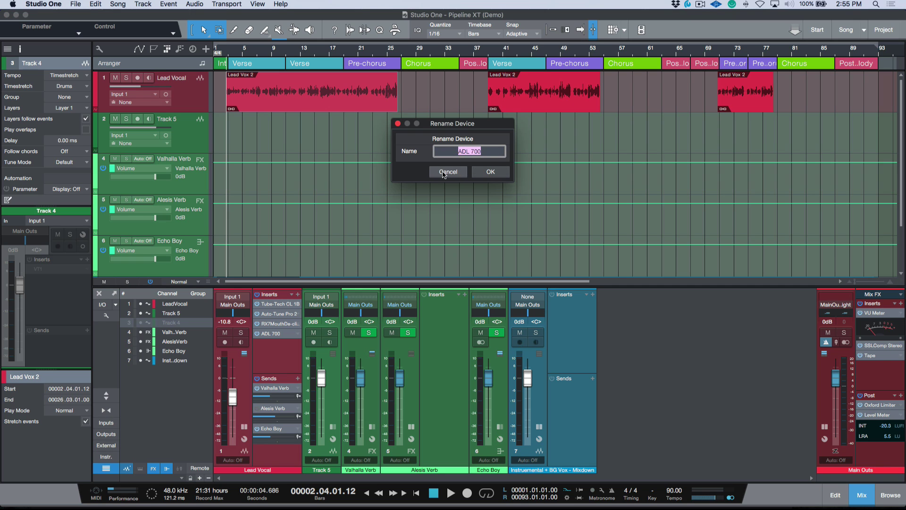
{"action": "left_click", "coordinate": [444, 173]}
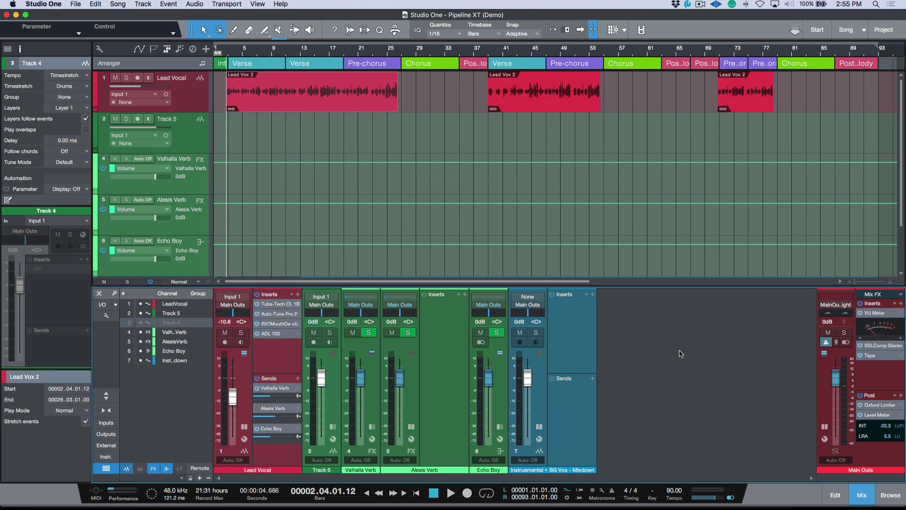
Step: Drag the Alesis Verb preset from Pipeline Stereo > MH Music onto the Instrumental + BG Vox - Mixdown inserts
{"action": "left_click", "coordinate": [890, 495]}
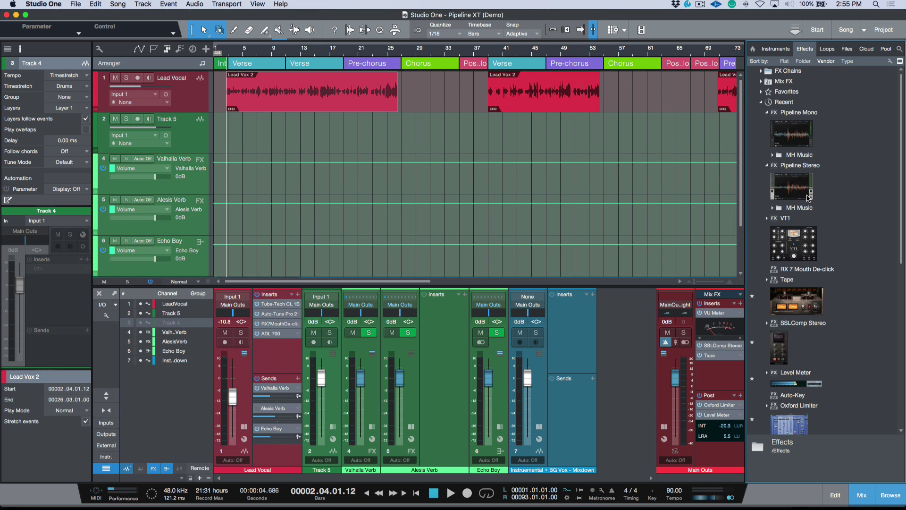
{"action": "double_click", "coordinate": [802, 208]}
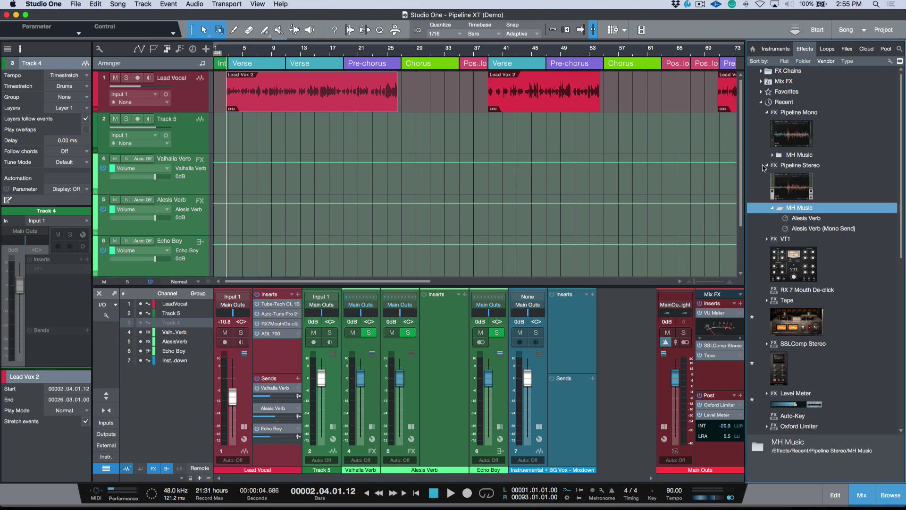
{"action": "left_click", "coordinate": [786, 219]}
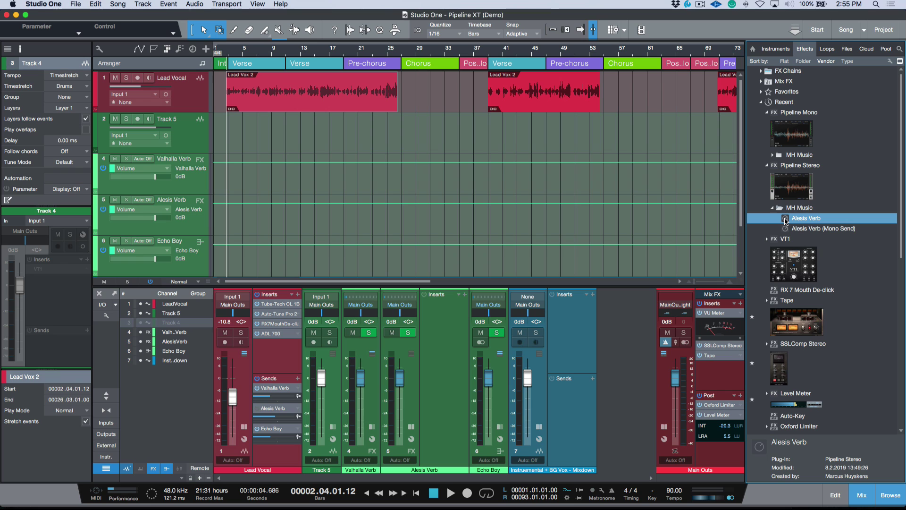
{"action": "left_click_drag", "start_coordinate": [786, 219], "coordinate": [569, 342]}
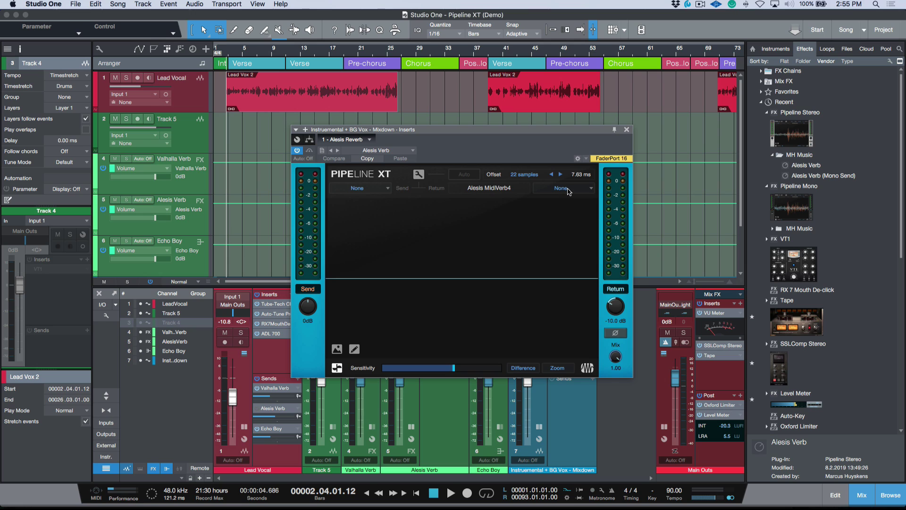
Step: Route the Pipeline XT send to Alesis St Send and its return from Alesis Retrun
{"action": "left_click", "coordinate": [362, 190]}
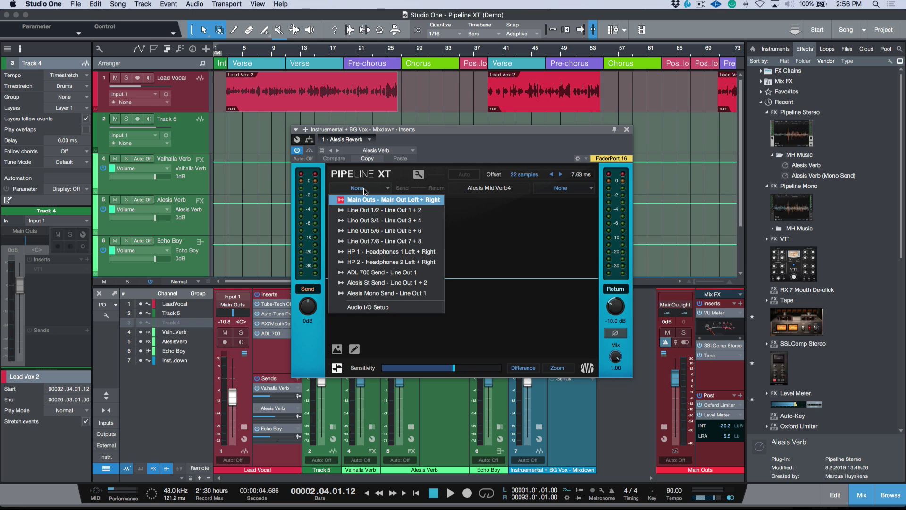
{"action": "left_click", "coordinate": [372, 283]}
{"action": "left_click", "coordinate": [559, 188]}
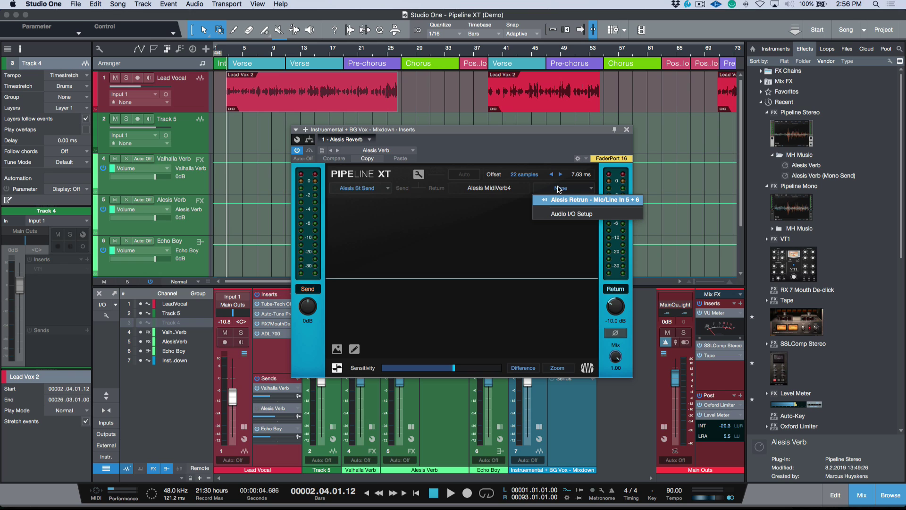
{"action": "left_click", "coordinate": [570, 200]}
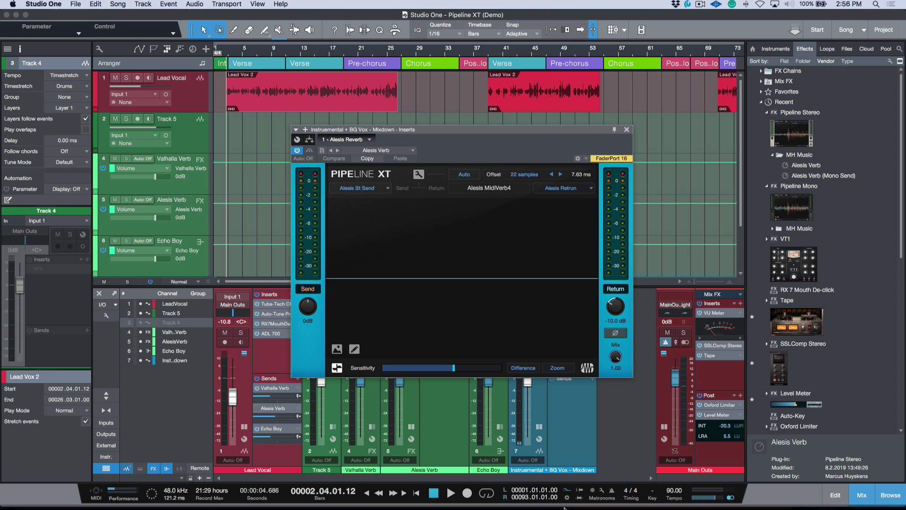
{"action": "left_click", "coordinate": [609, 497]}
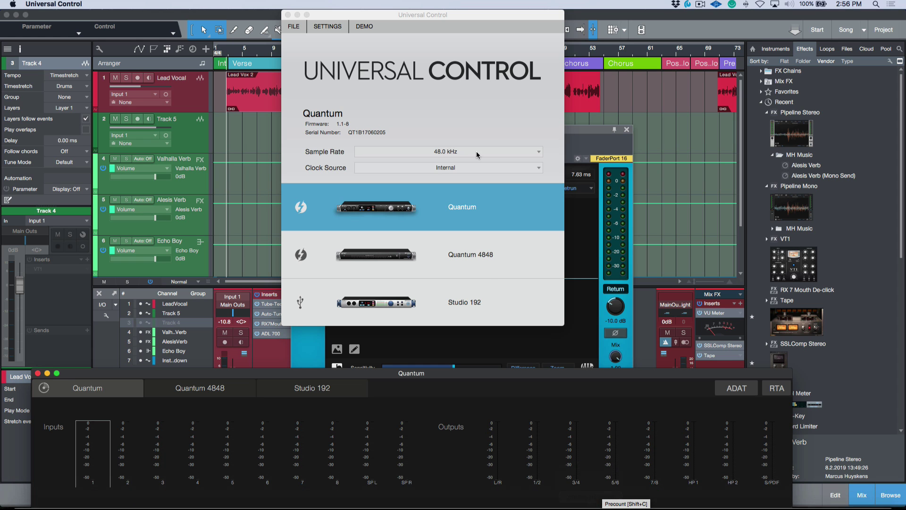
{"action": "left_click_drag", "start_coordinate": [561, 374], "coordinate": [566, 25]}
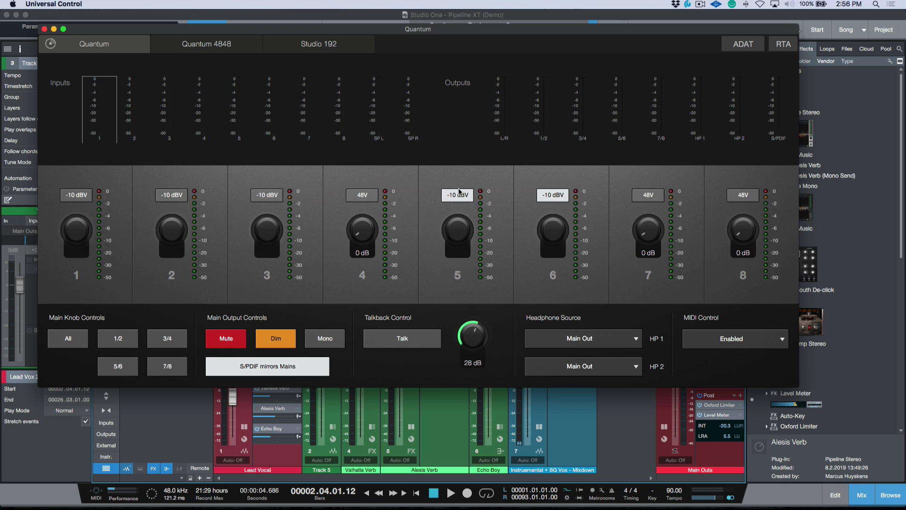
{"action": "left_click", "coordinate": [203, 19]}
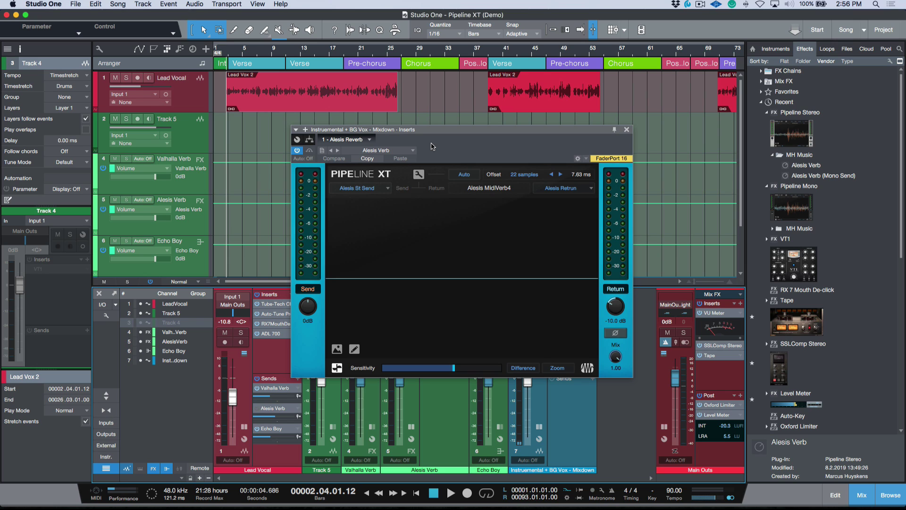
{"action": "left_click", "coordinate": [364, 188]}
{"action": "left_click", "coordinate": [389, 308]}
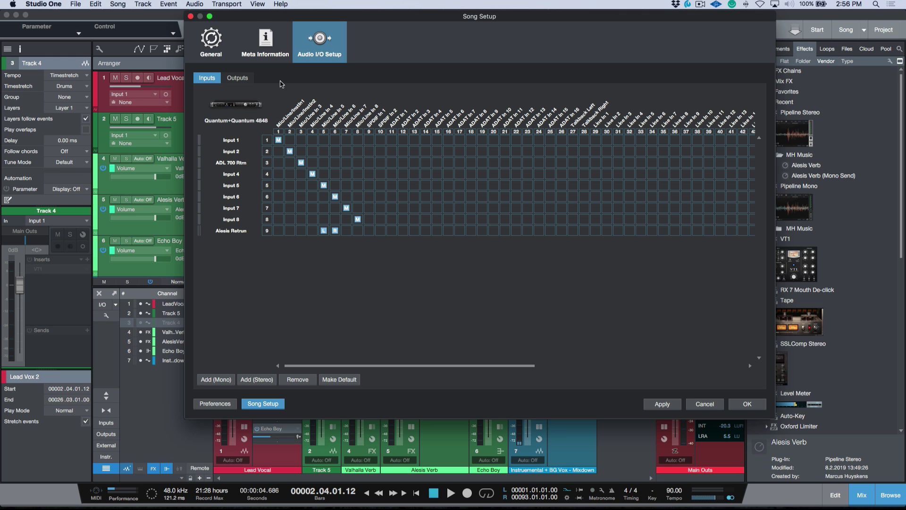
{"action": "left_click", "coordinate": [245, 79]}
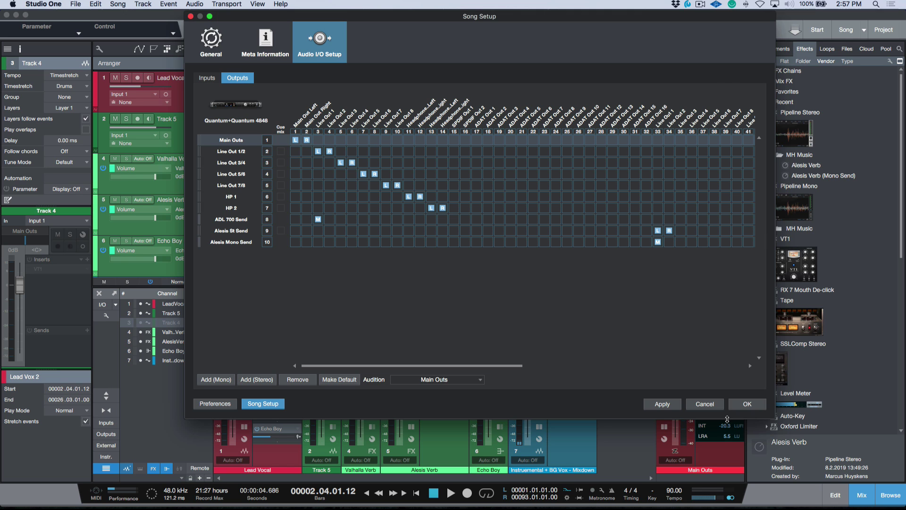
{"action": "left_click", "coordinate": [712, 403]}
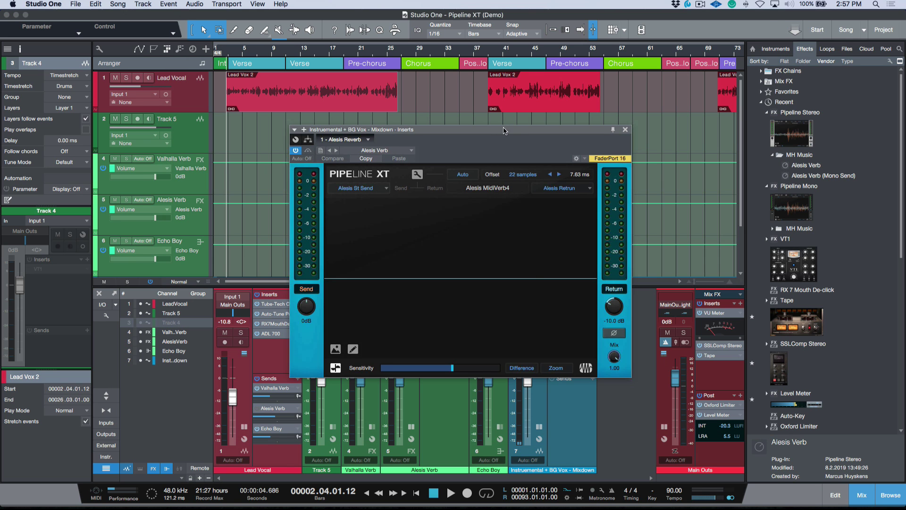
Step: Nudge the Pipeline XT insert window slightly to the left
{"action": "left_click_drag", "start_coordinate": [499, 130], "coordinate": [467, 130]}
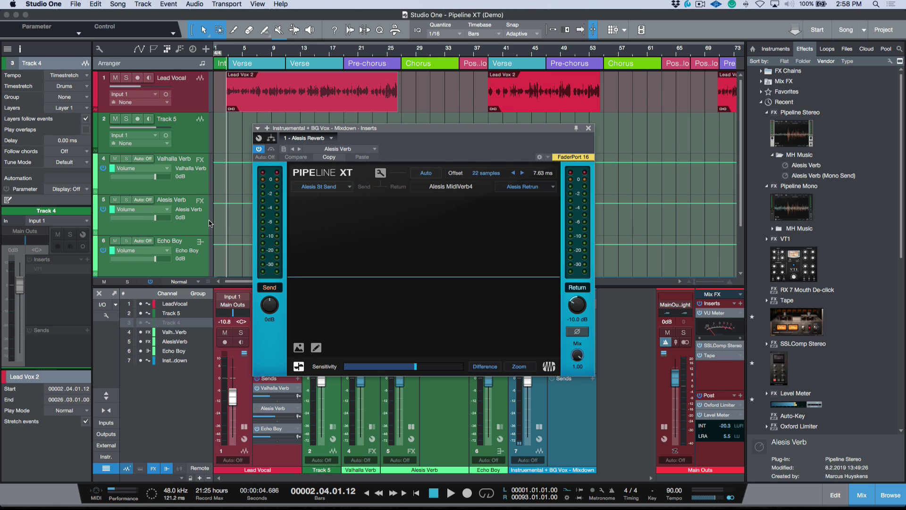
Step: Zoom to fit and solo the Instrumental + BG Vox mixdown track
{"action": "key", "text": "shift+z"}
{"action": "left_click", "coordinate": [188, 265]}
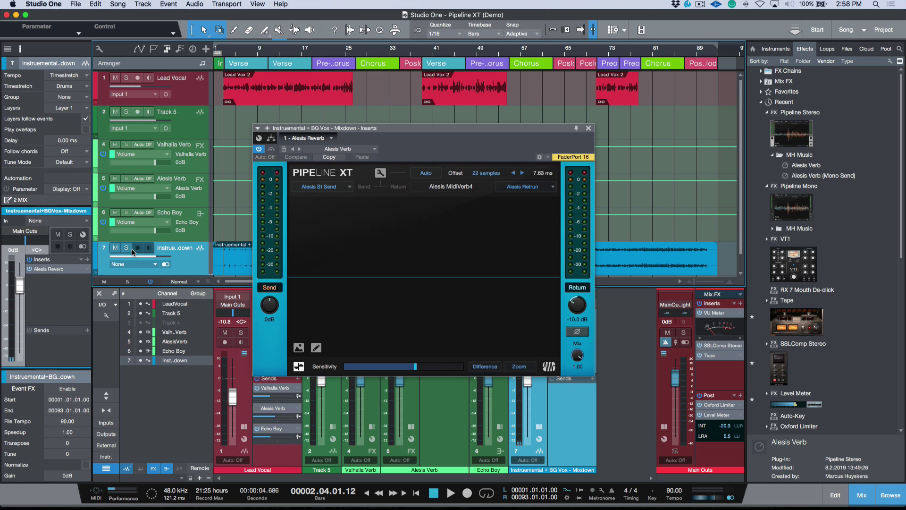
{"action": "left_click", "coordinate": [126, 247]}
Step: While the song plays, set the Pipeline XT reverb Mix to 0.51
{"action": "key", "text": "f"}
{"action": "key", "text": "space"}
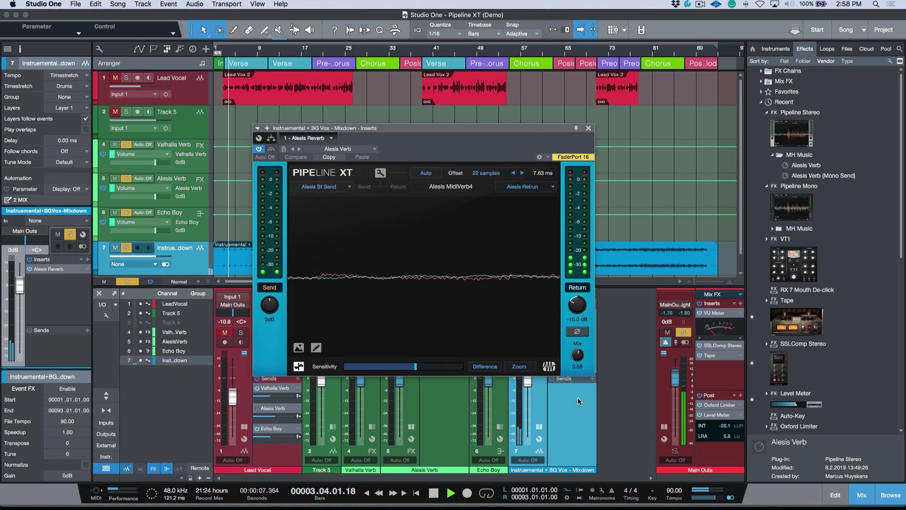
{"action": "left_click_drag", "start_coordinate": [579, 389], "coordinate": [574, 431]}
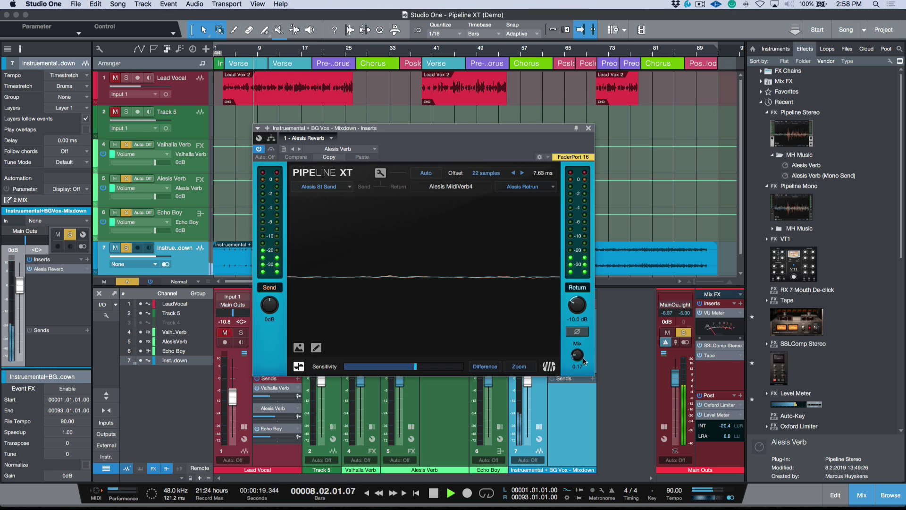
{"action": "left_click_drag", "start_coordinate": [577, 355], "coordinate": [583, 326]}
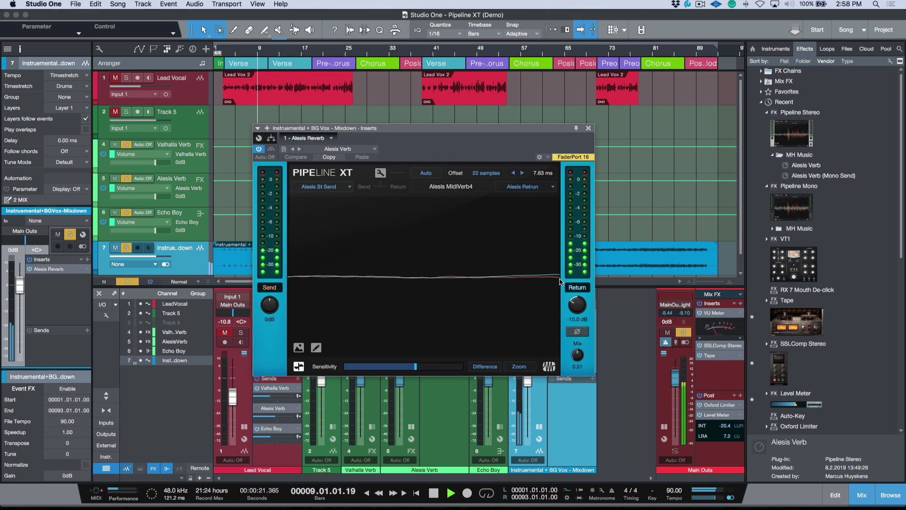
{"action": "key", "text": "space"}
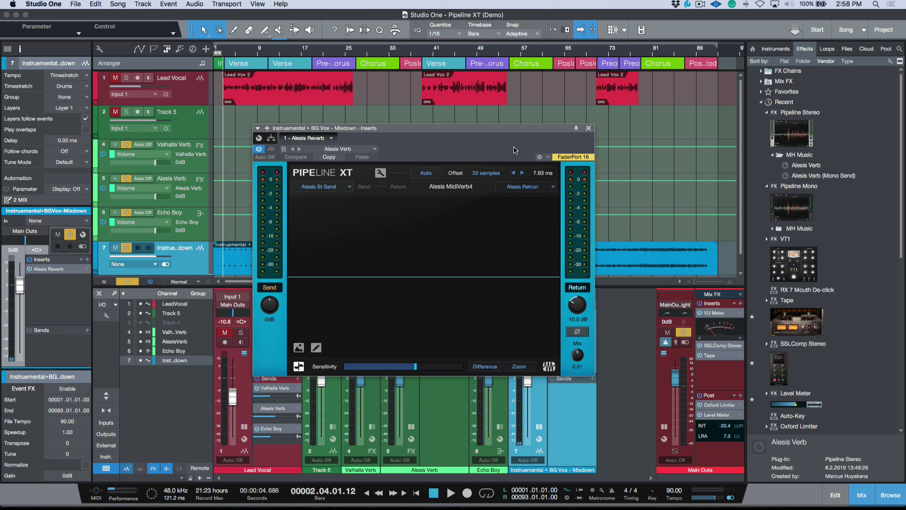
Step: Close Pipeline XT and remove the Alesis Reverb insert
{"action": "left_click", "coordinate": [588, 127]}
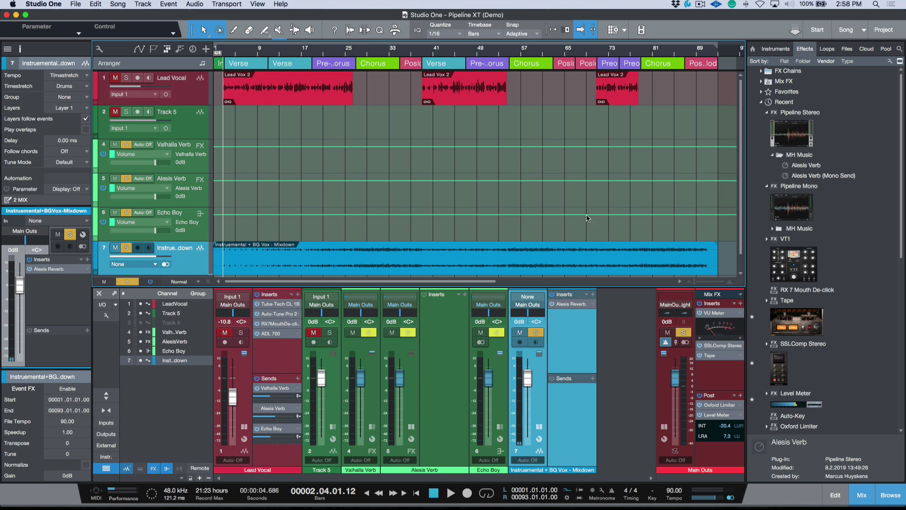
{"action": "left_click", "coordinate": [593, 305]}
{"action": "left_click", "coordinate": [613, 391]}
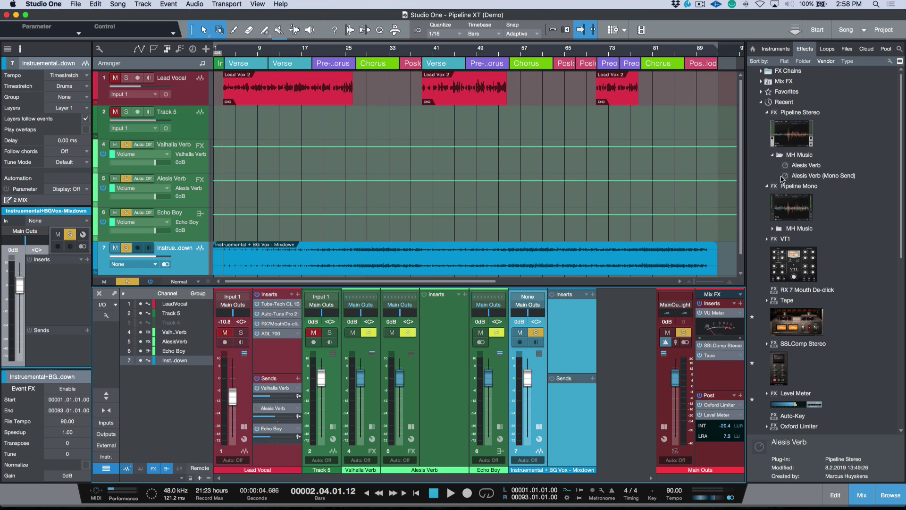
Step: Load the Alesis Verb (Mono Send) preset onto the Alesis Verb channel, sending via Alesis Mono Send and returning from Alesis Retrun
{"action": "left_click_drag", "start_coordinate": [786, 176], "coordinate": [447, 352]}
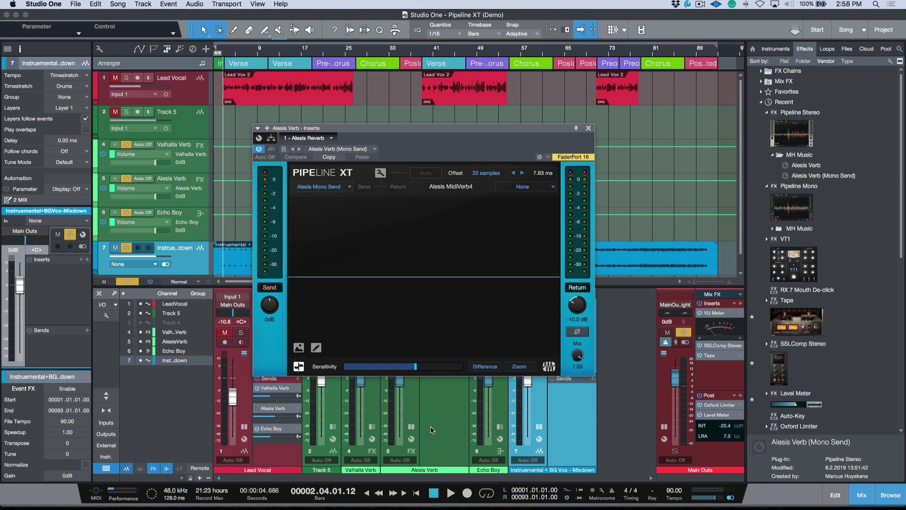
{"action": "left_click", "coordinate": [333, 188]}
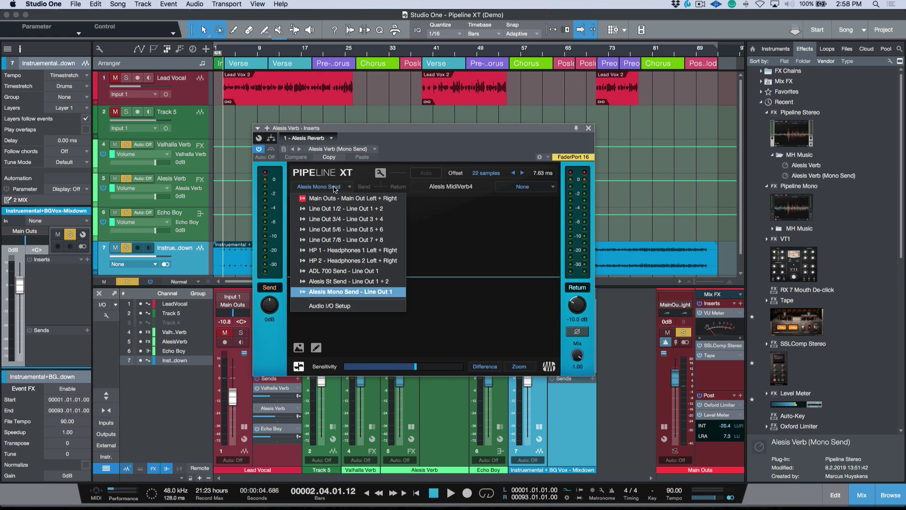
{"action": "left_click", "coordinate": [350, 292]}
{"action": "left_click", "coordinate": [523, 187]}
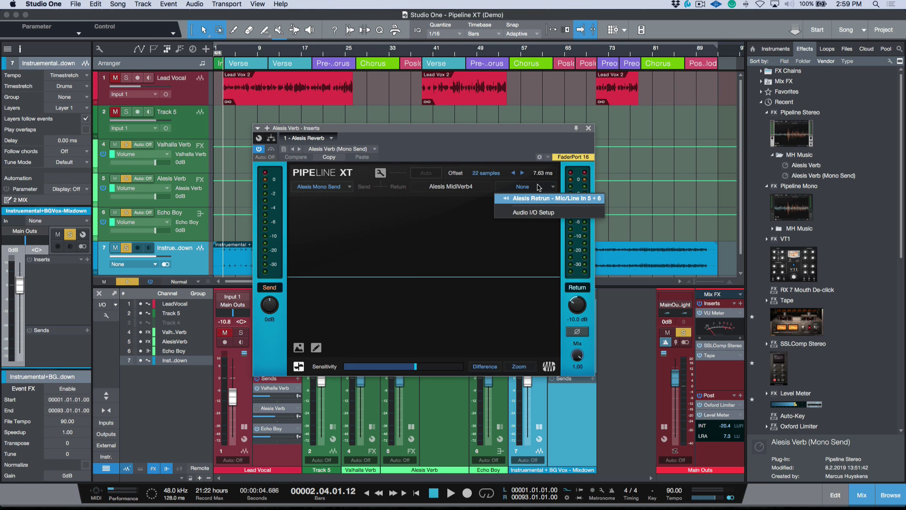
{"action": "left_click", "coordinate": [545, 199]}
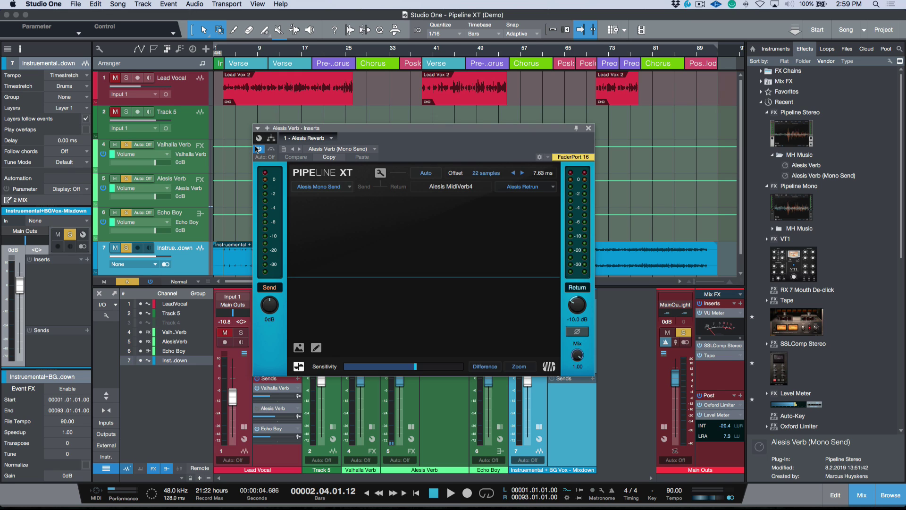
Step: Clear all solos and solo the Lead Vocal track
{"action": "key", "text": "s"}
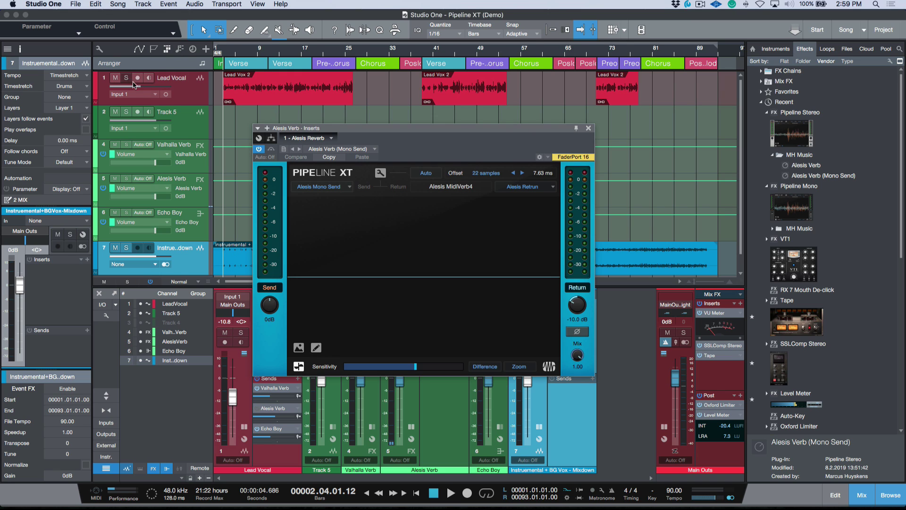
{"action": "left_click", "coordinate": [185, 94]}
{"action": "left_click", "coordinate": [126, 78]}
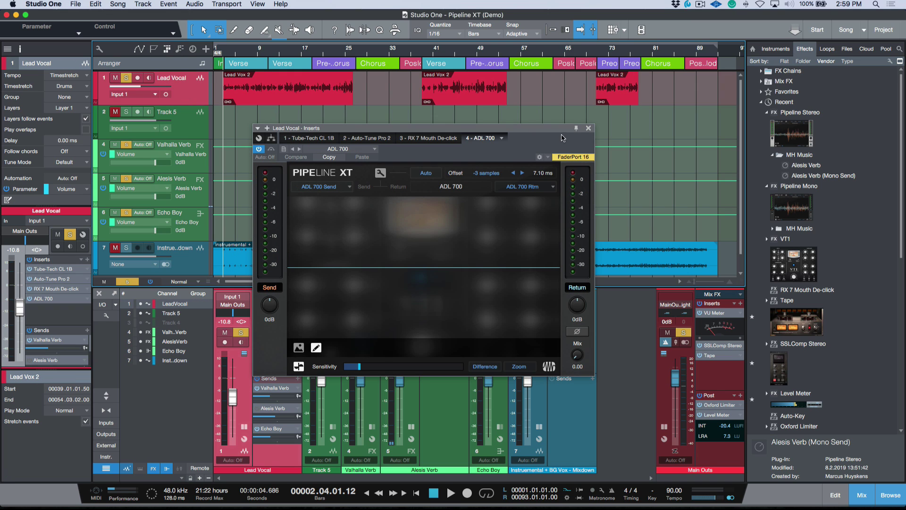
{"action": "left_click", "coordinate": [588, 128]}
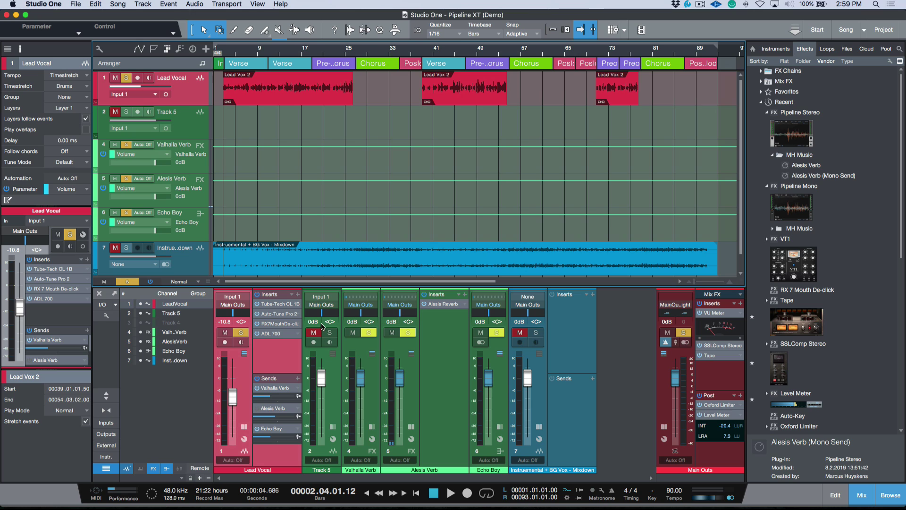
Step: Mute the Valhalla Verb and Echo Boy sends, keep Alesis Verb on, and audition with its Pipeline XT open
{"action": "left_click", "coordinate": [258, 389]}
{"action": "left_click", "coordinate": [256, 407]}
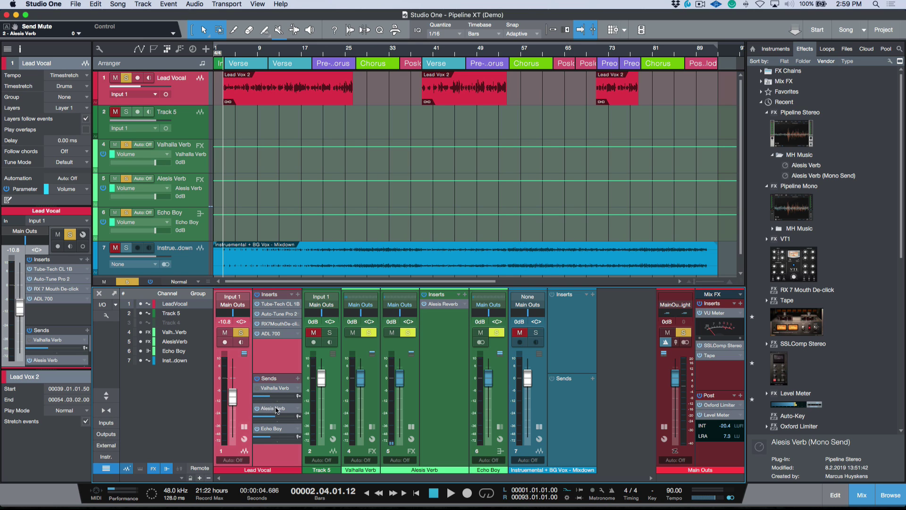
{"action": "left_click", "coordinate": [260, 428]}
{"action": "left_click", "coordinate": [449, 305]}
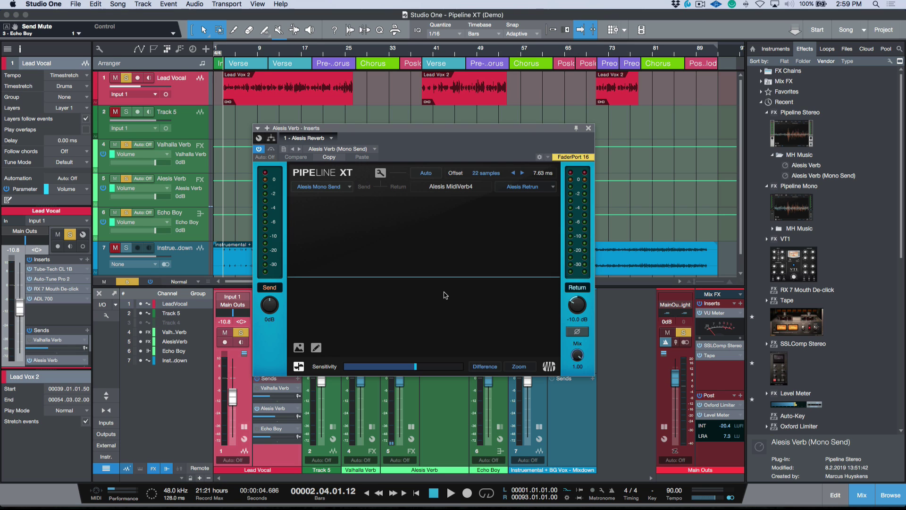
{"action": "key", "text": "space"}
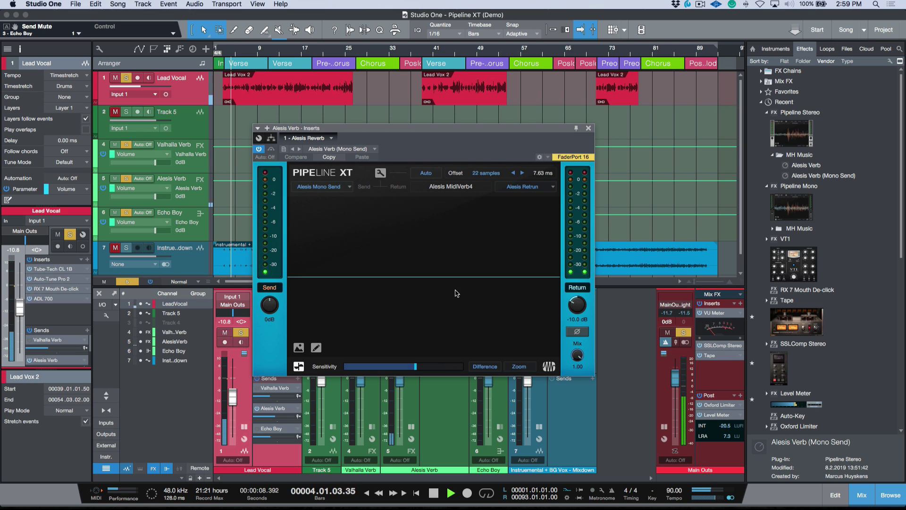
{"action": "key", "text": "space"}
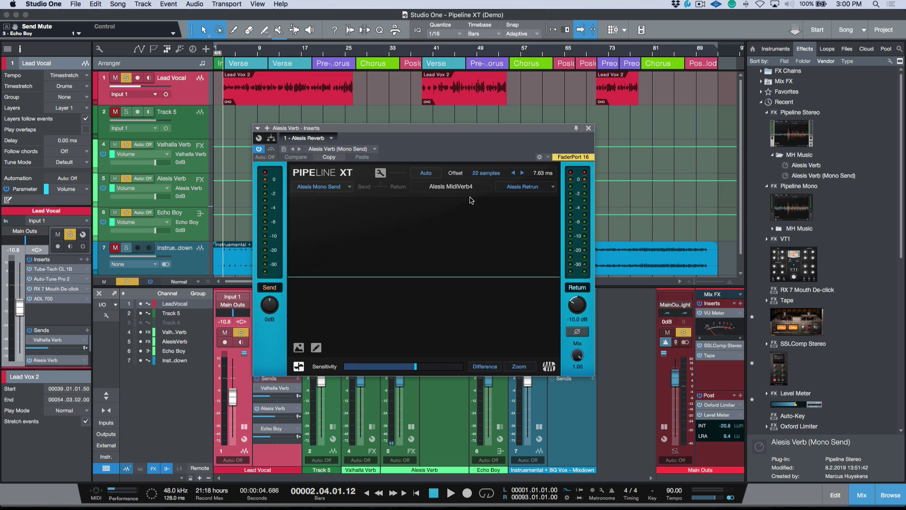
Step: Annotate the Alesis Verb Pipeline XT insert with the note 'Preset 13 - Marble Room'
{"action": "double_click", "coordinate": [446, 187]}
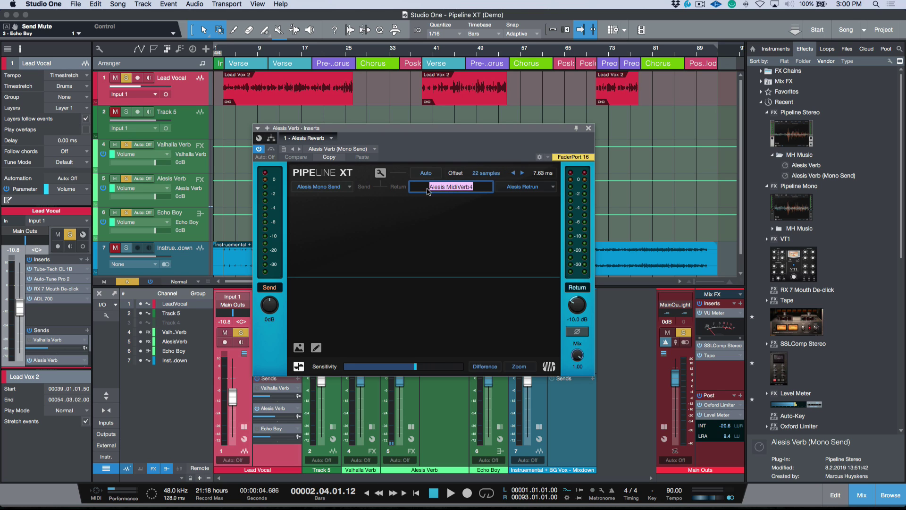
{"action": "left_click", "coordinate": [352, 350]}
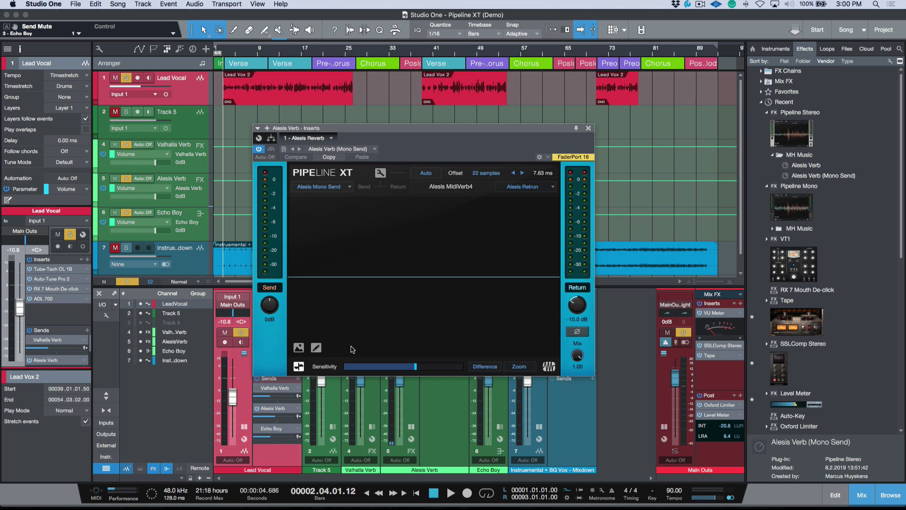
{"action": "left_click", "coordinate": [317, 347]}
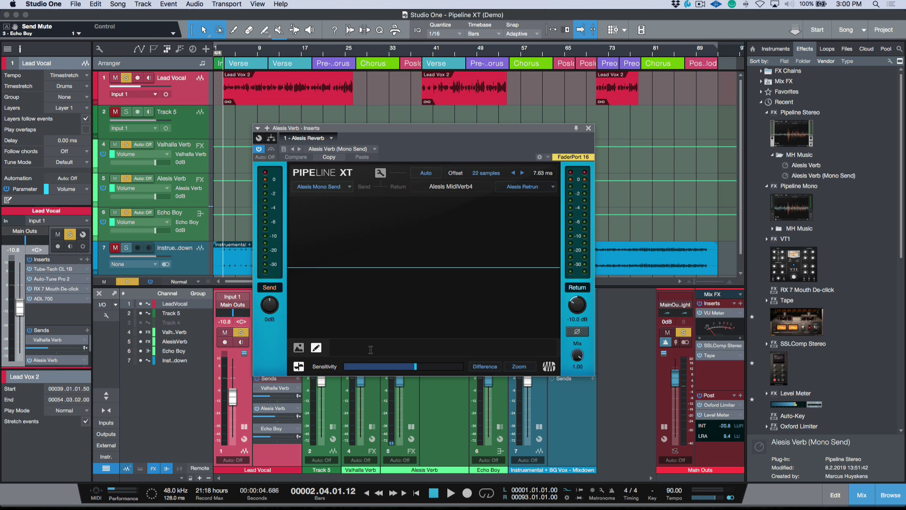
{"action": "type", "text": "P"}
{"action": "type", "text": "reset 13 - Marble Room"}
{"action": "key", "text": "Return"}
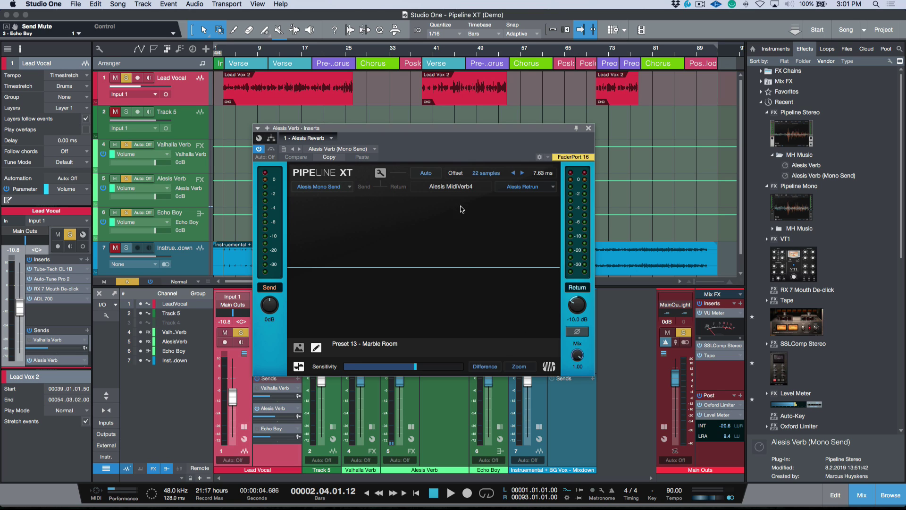
Step: While the song plays, raise the Lead Vocal's Alesis Verb send to -5.8 dB
{"action": "left_click", "coordinate": [588, 128]}
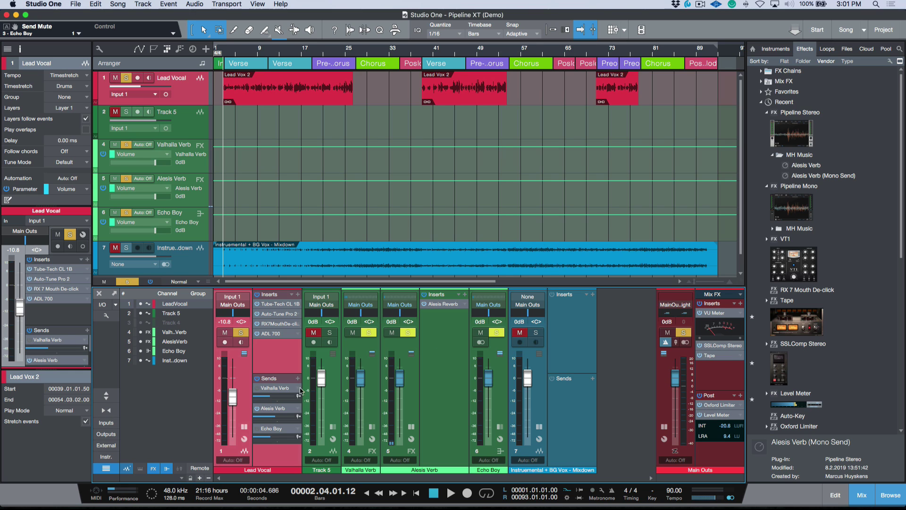
{"action": "left_click", "coordinate": [444, 304]}
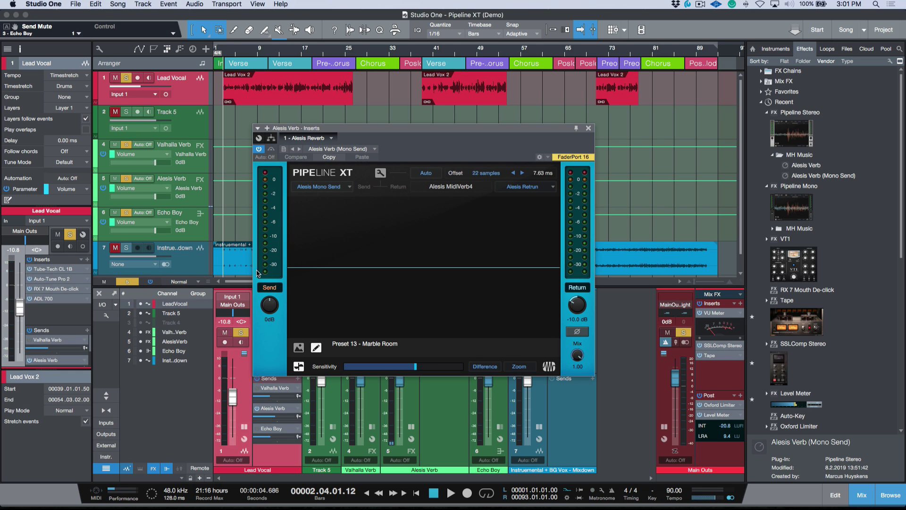
{"action": "left_click", "coordinate": [588, 128]}
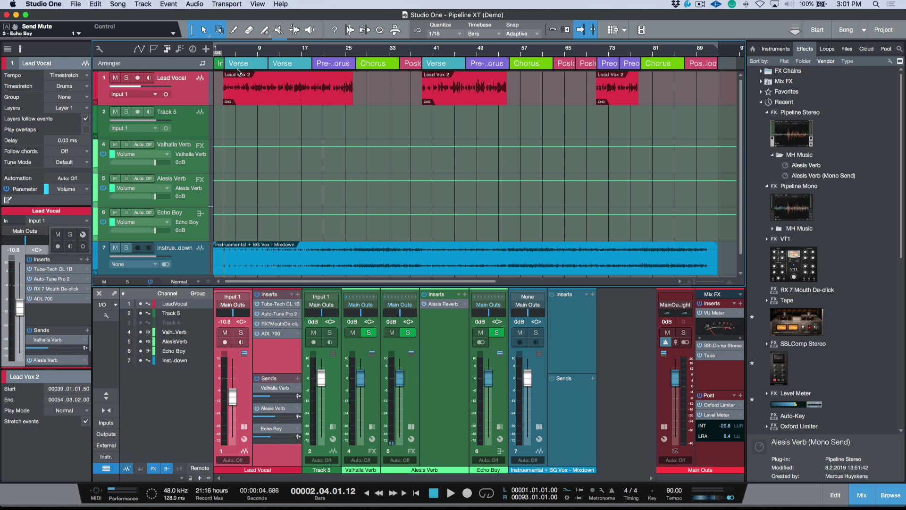
{"action": "key", "text": "space"}
{"action": "left_click_drag", "start_coordinate": [285, 415], "coordinate": [284, 403]}
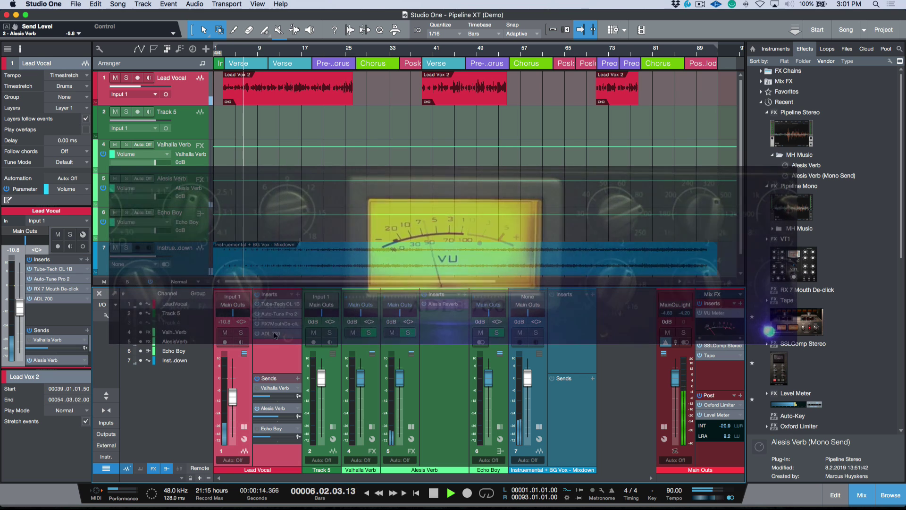
{"action": "key", "text": "space"}
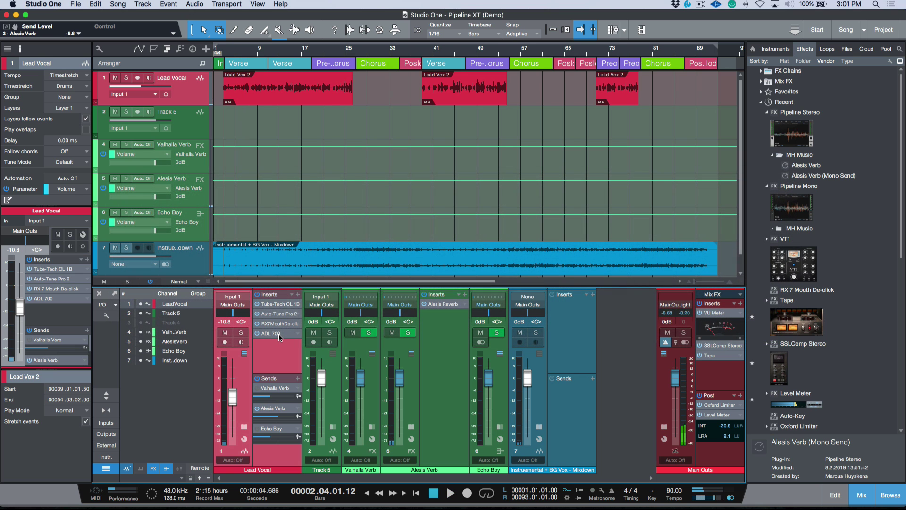
Step: Delete the 'Preset 13 - Marble Room' note from the Pipeline XT insert
{"action": "left_click", "coordinate": [442, 304]}
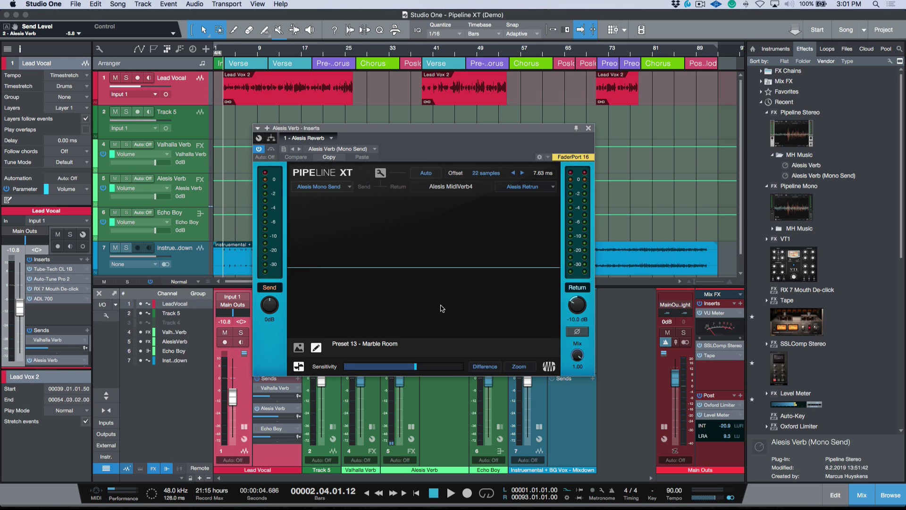
{"action": "left_click", "coordinate": [406, 343]}
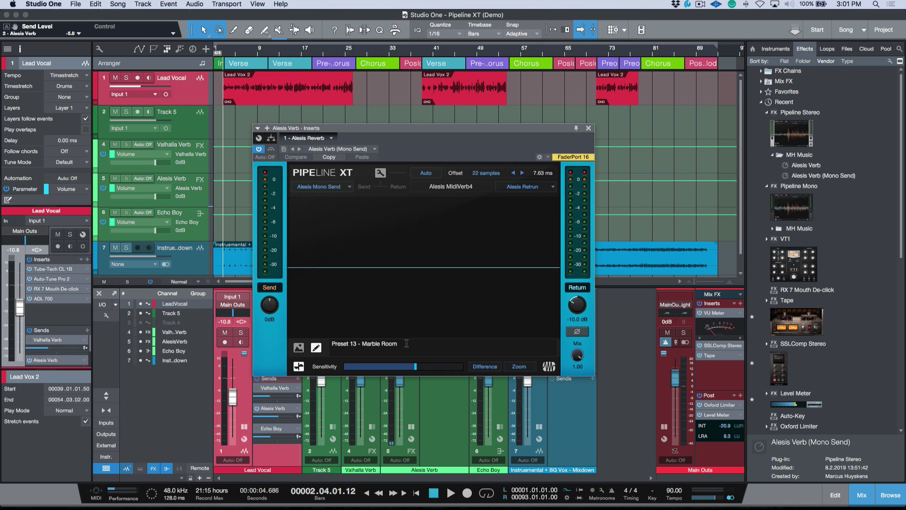
{"action": "left_click_drag", "start_coordinate": [406, 343], "coordinate": [322, 340]}
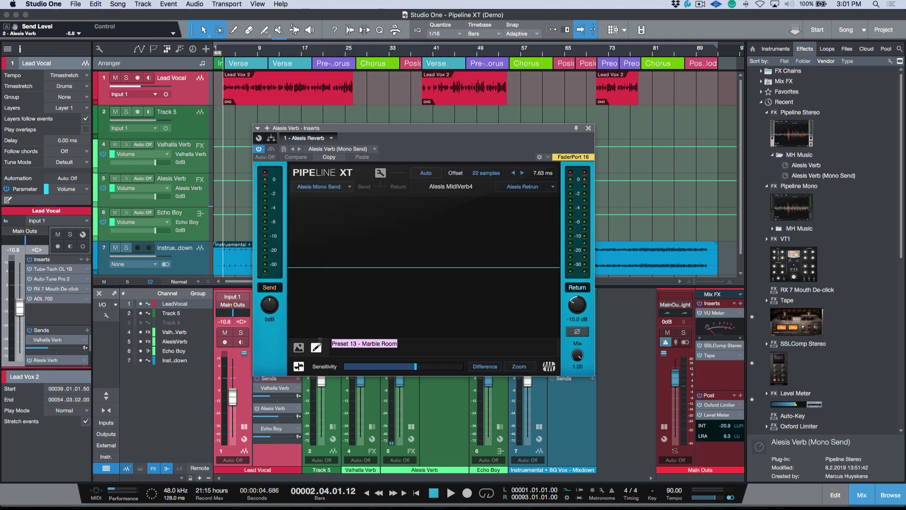
{"action": "key", "text": "BackSpace"}
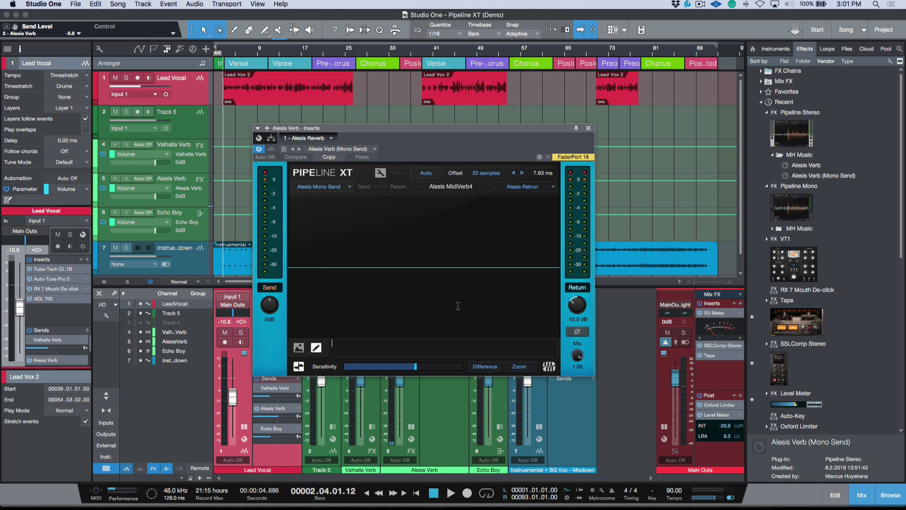
{"action": "key", "text": "Return"}
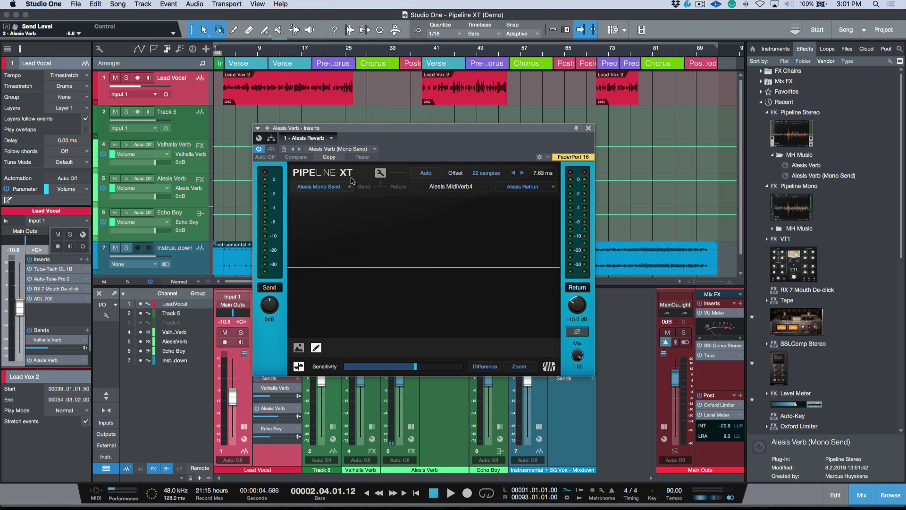
Step: Overwrite the Alesis Verb (Mono Send) preset with Replace Preset
{"action": "left_click", "coordinate": [284, 150]}
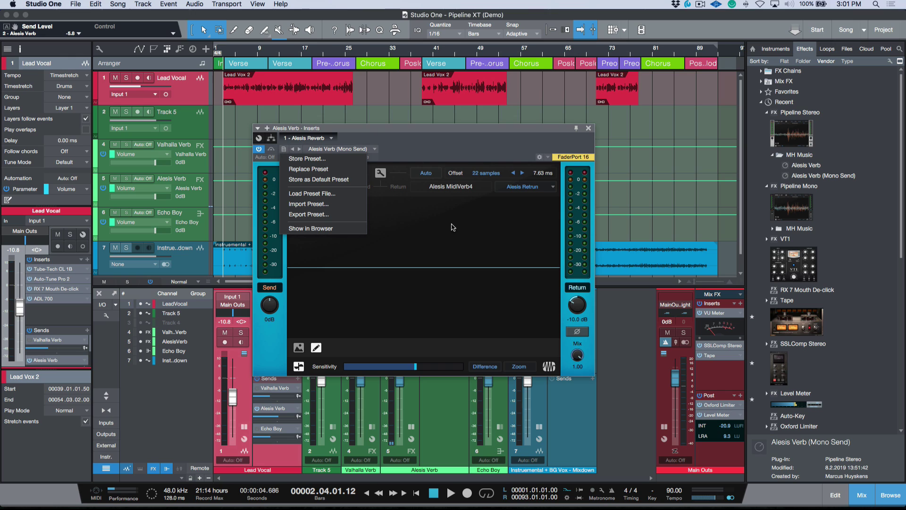
{"action": "left_click", "coordinate": [492, 158]}
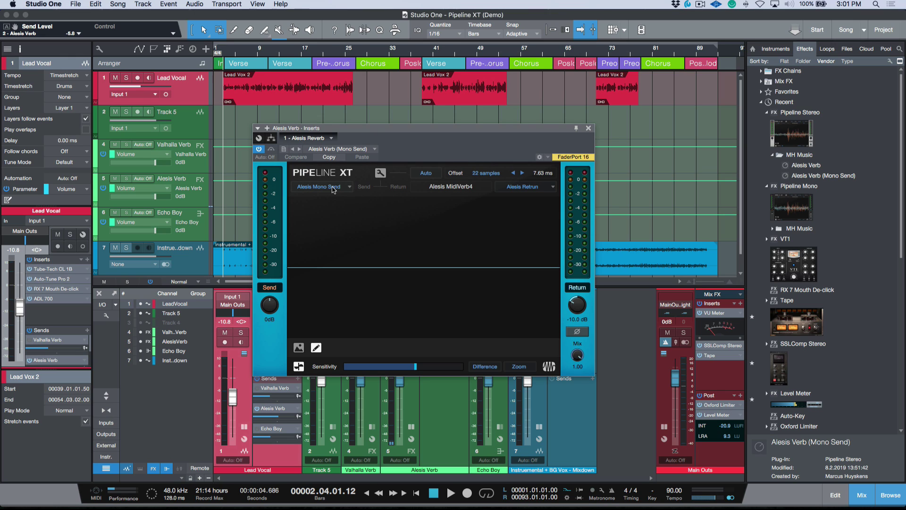
{"action": "left_click", "coordinate": [284, 149]}
{"action": "left_click", "coordinate": [295, 169]}
Step: Remove the Alesis Reverb insert and reload it from the Alesis Verb (Mono Send) preset in the browser
{"action": "left_click", "coordinate": [589, 128]}
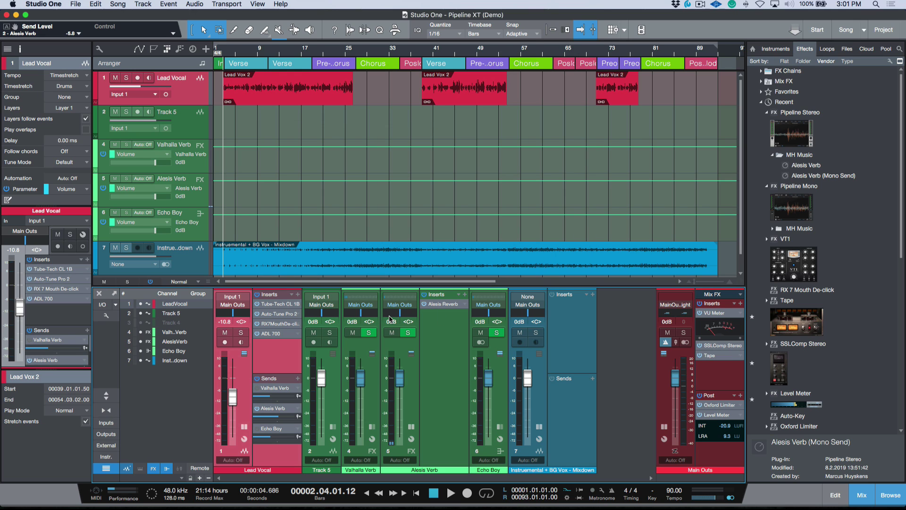
{"action": "left_click", "coordinate": [465, 308]}
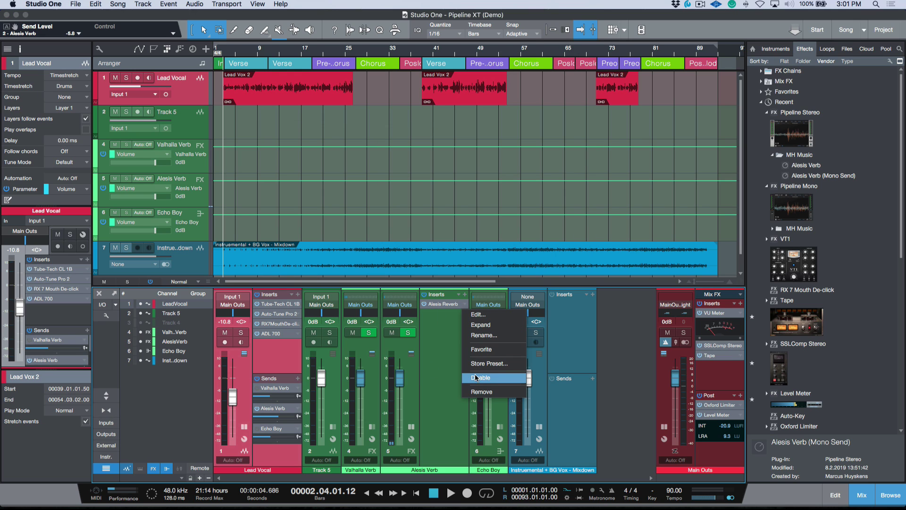
{"action": "left_click", "coordinate": [478, 391]}
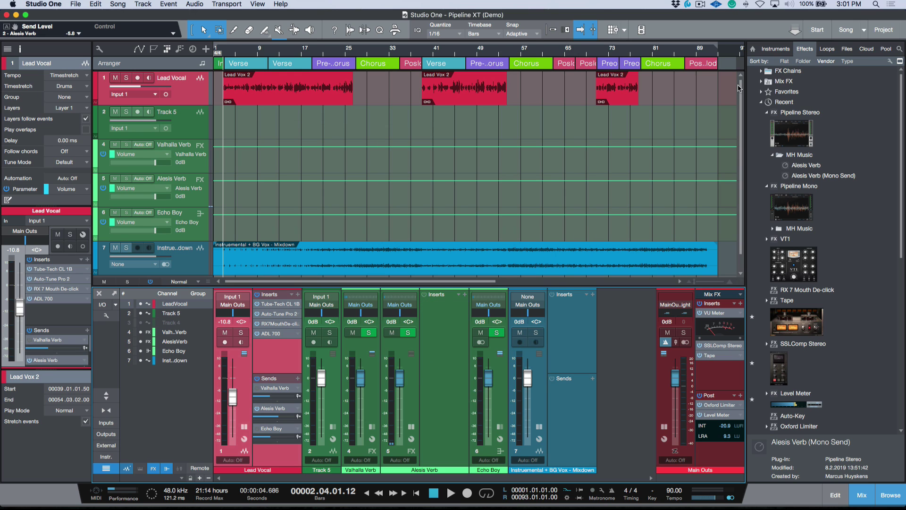
{"action": "left_click", "coordinate": [820, 176]}
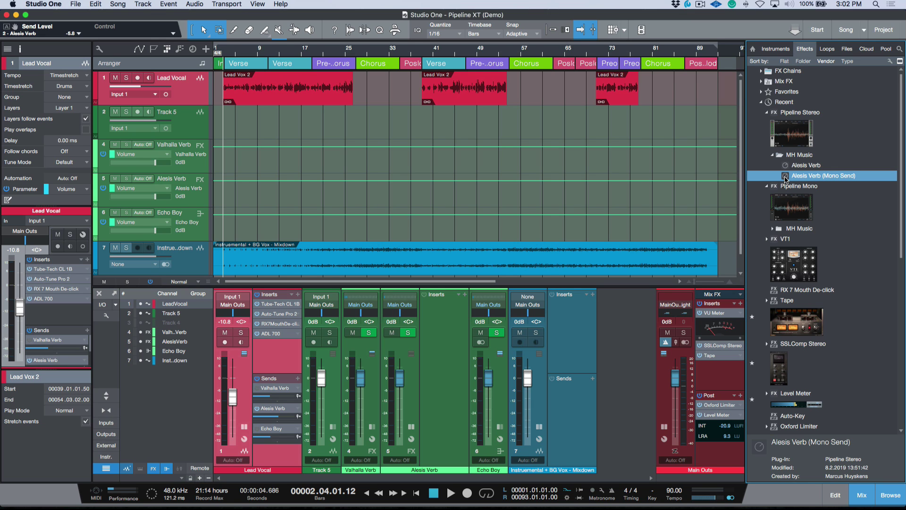
{"action": "left_click_drag", "start_coordinate": [786, 178], "coordinate": [448, 346]}
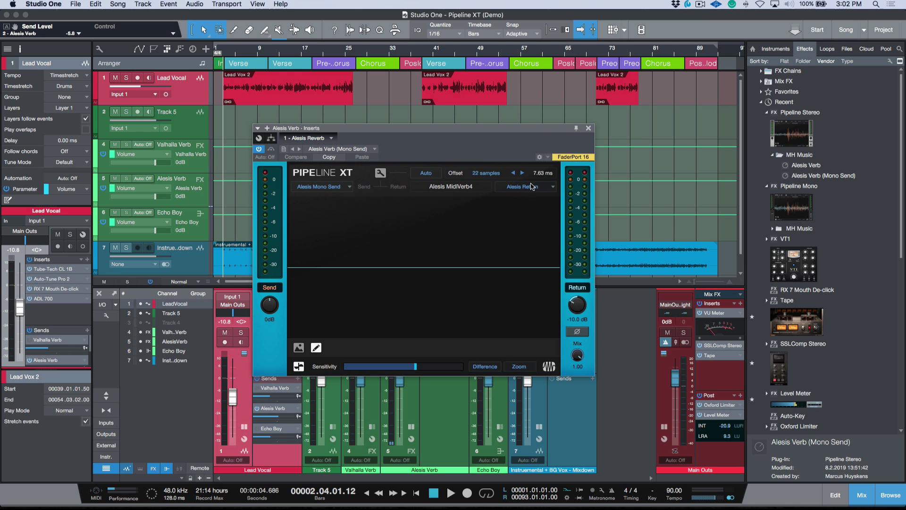
{"action": "left_click", "coordinate": [588, 128]}
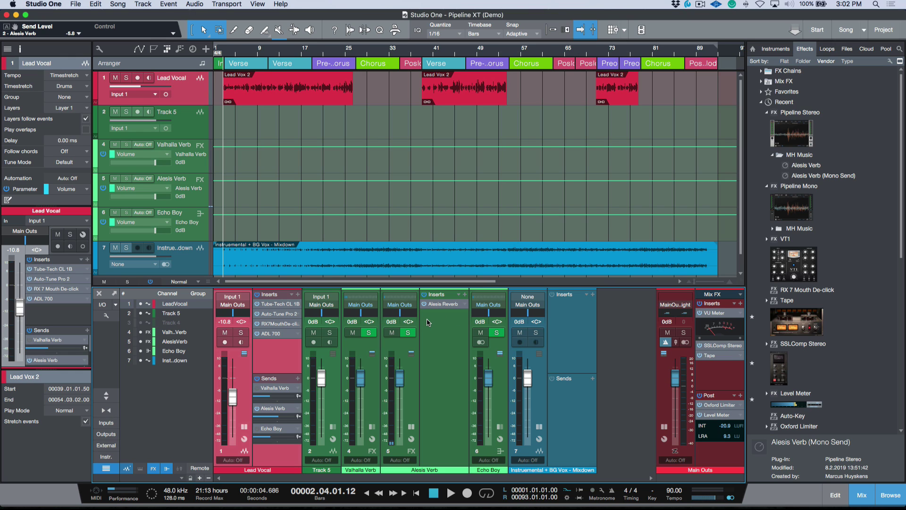
Step: Replace the Alesis Reverb insert with a blank Pipeline Stereo
{"action": "right_click", "coordinate": [463, 305]}
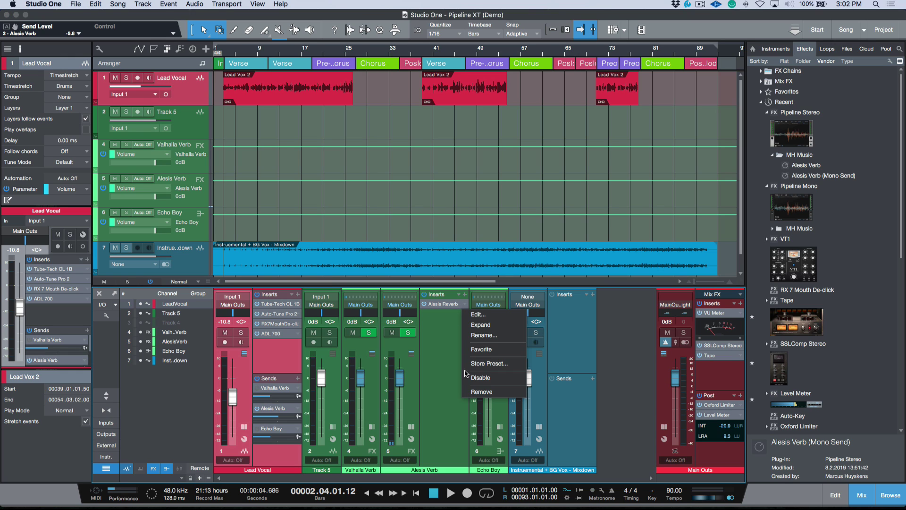
{"action": "left_click", "coordinate": [480, 390]}
{"action": "left_click", "coordinate": [464, 294]}
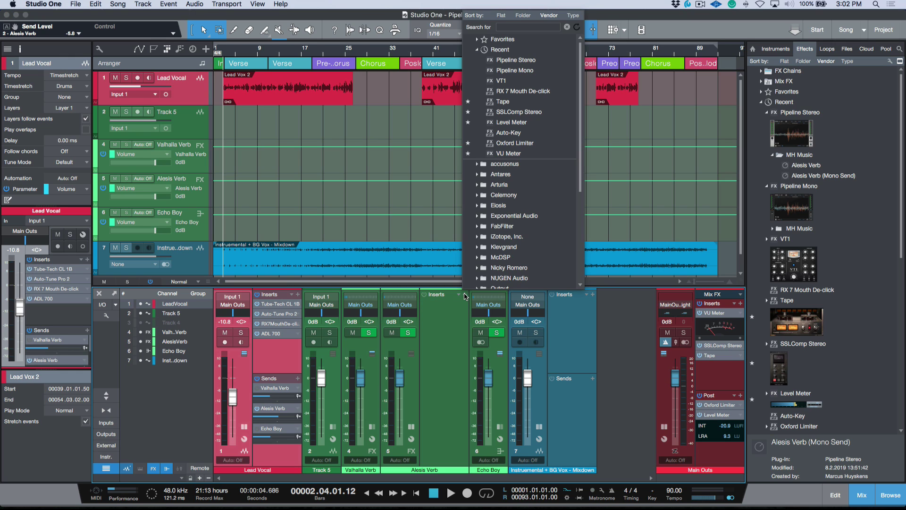
{"action": "left_click", "coordinate": [545, 61]}
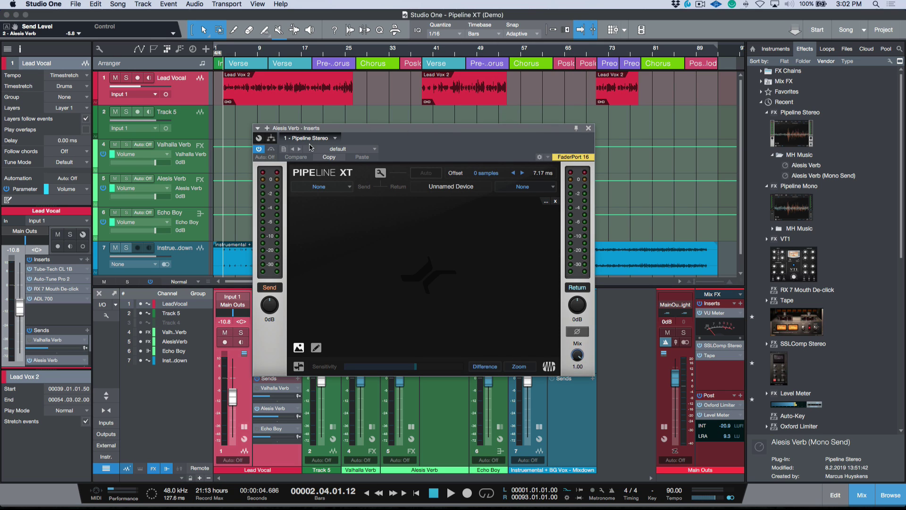
Step: Load Alesis Verb (Mono Send) from the MH Music preset folder, then drag it in from the browser
{"action": "left_click", "coordinate": [327, 149]}
{"action": "left_click", "coordinate": [332, 159]}
{"action": "left_click", "coordinate": [347, 181]}
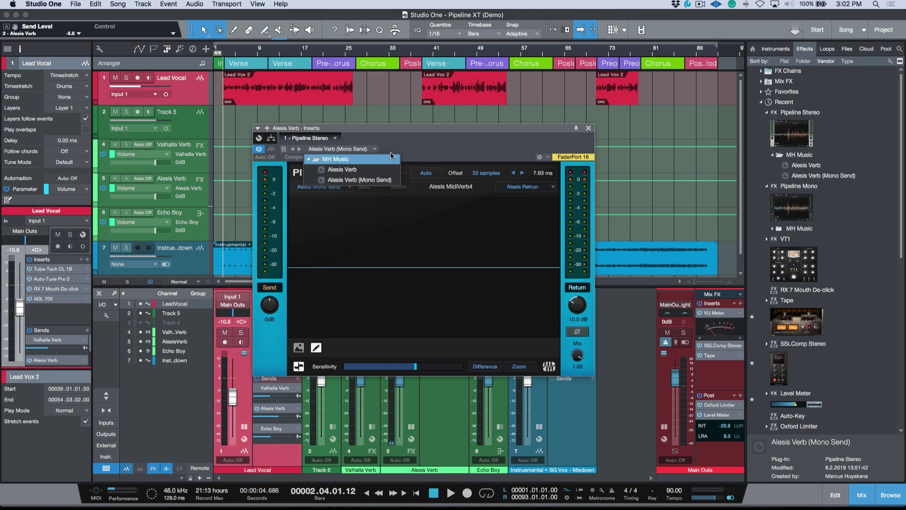
{"action": "left_click", "coordinate": [589, 128]}
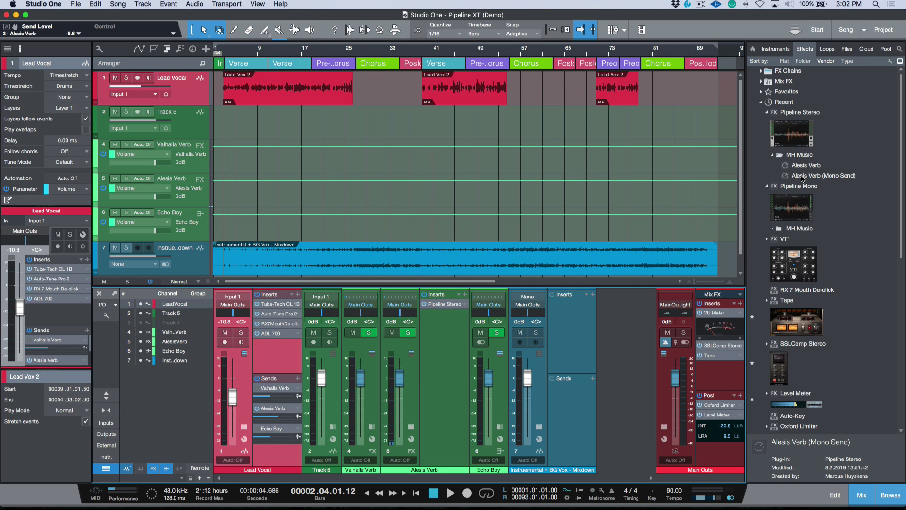
{"action": "left_click_drag", "start_coordinate": [803, 176], "coordinate": [445, 313]}
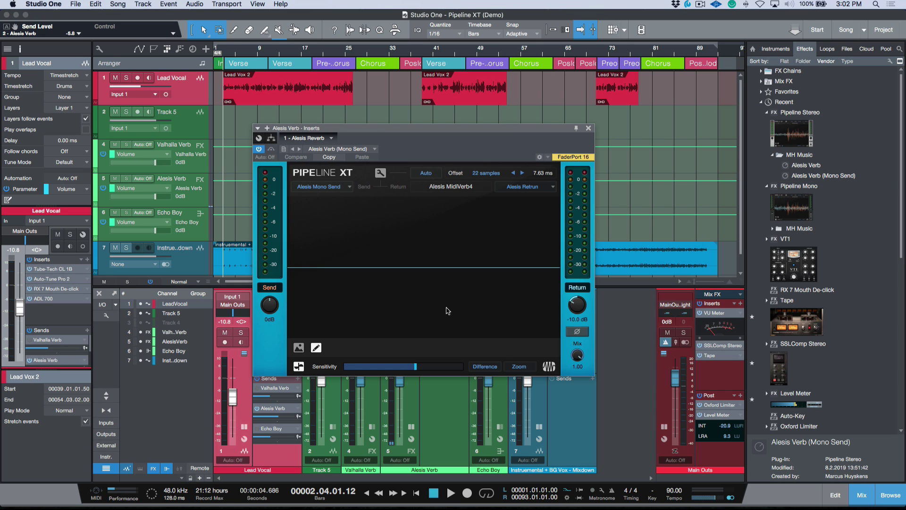
Step: Cycle the Pipeline XT logo colours from blue through to the grey side-panel scheme
{"action": "left_click", "coordinate": [549, 367]}
{"action": "left_click", "coordinate": [549, 367]}
{"action": "left_click", "coordinate": [548, 367]}
{"action": "left_click", "coordinate": [549, 367]}
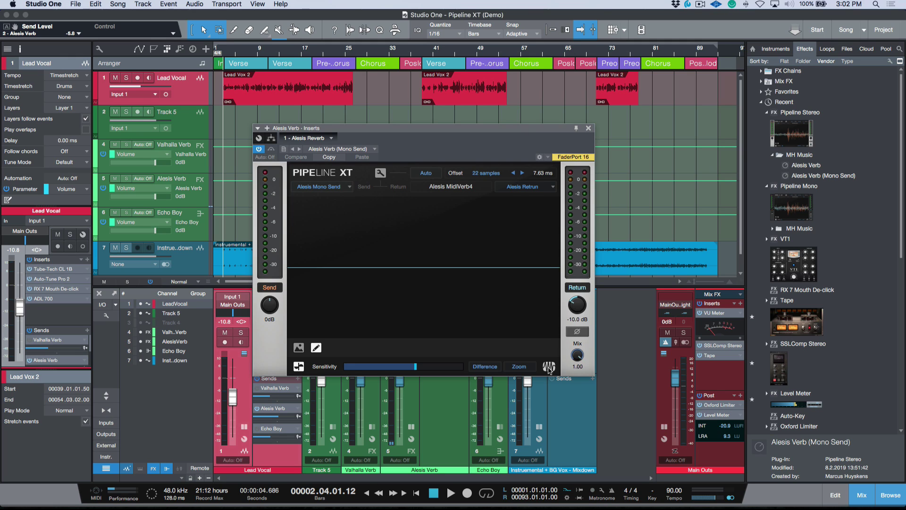